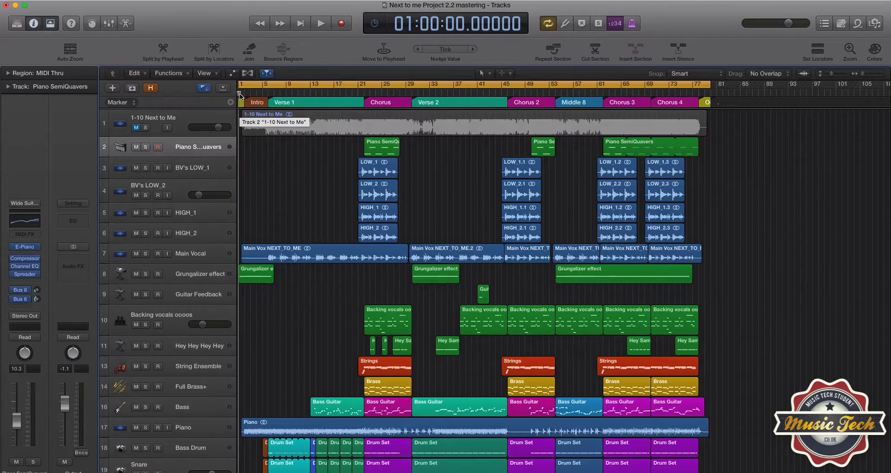
drag(239, 95, 241, 94)
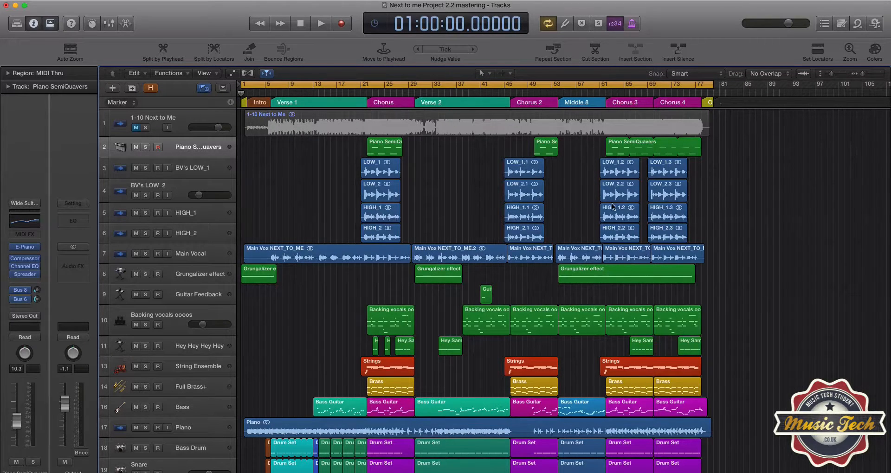
scroll(613, 207, right, 3)
scroll(613, 206, left, 3)
Open the project's audio settings and review the sample rate options before closing the window.
click(0, 0)
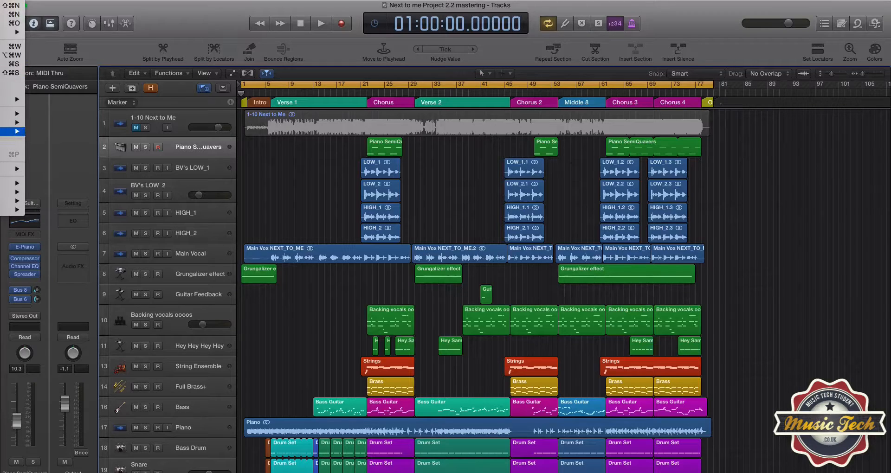
mouse_move(13, 131)
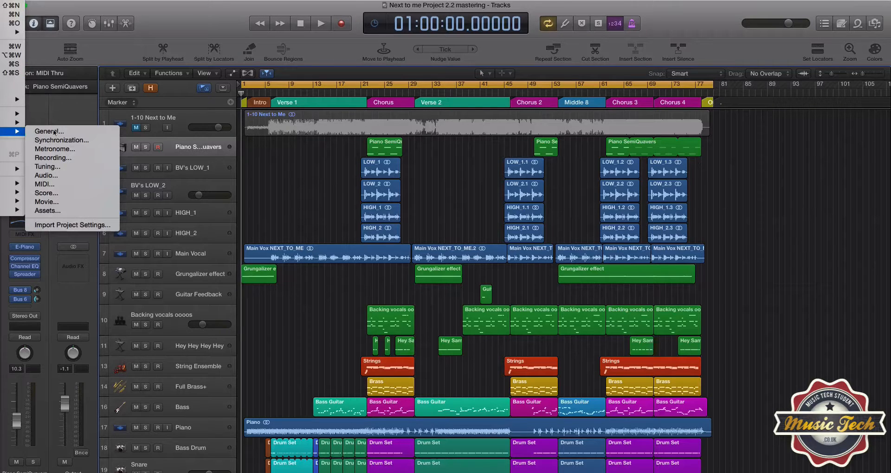
click(48, 176)
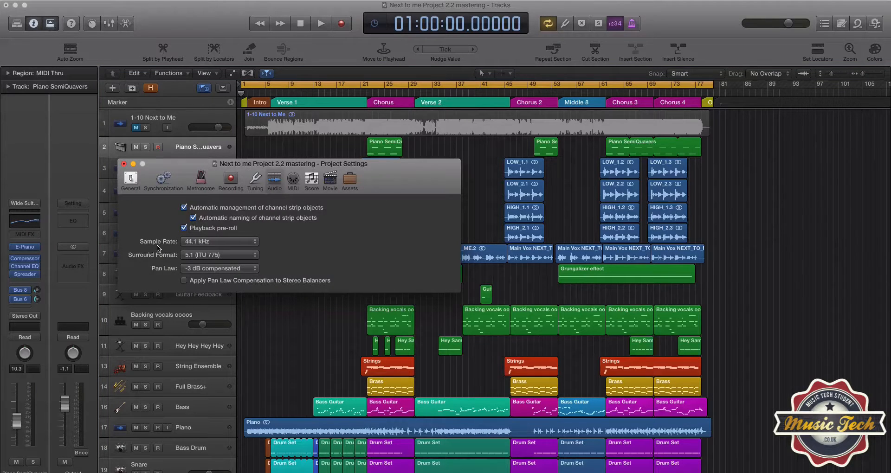
mouse_move(154, 246)
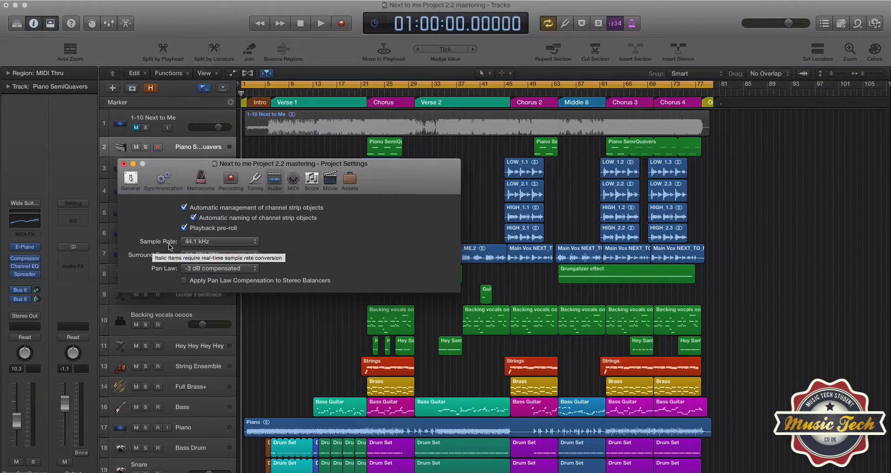
click(213, 245)
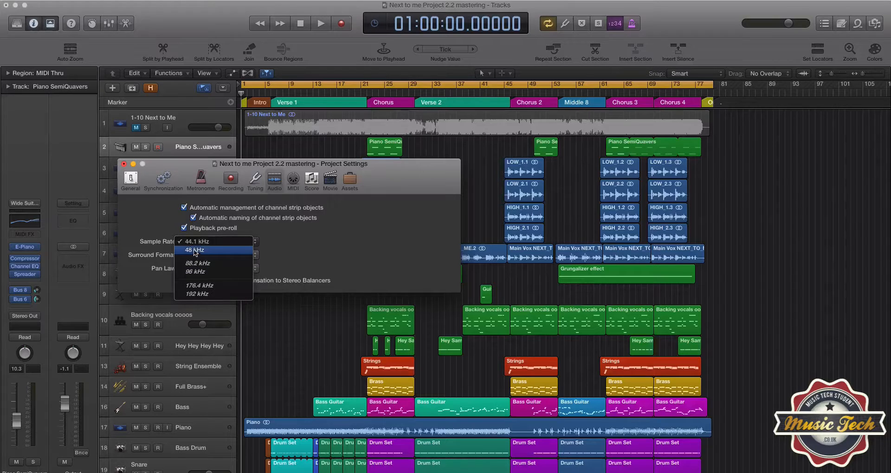
click(305, 247)
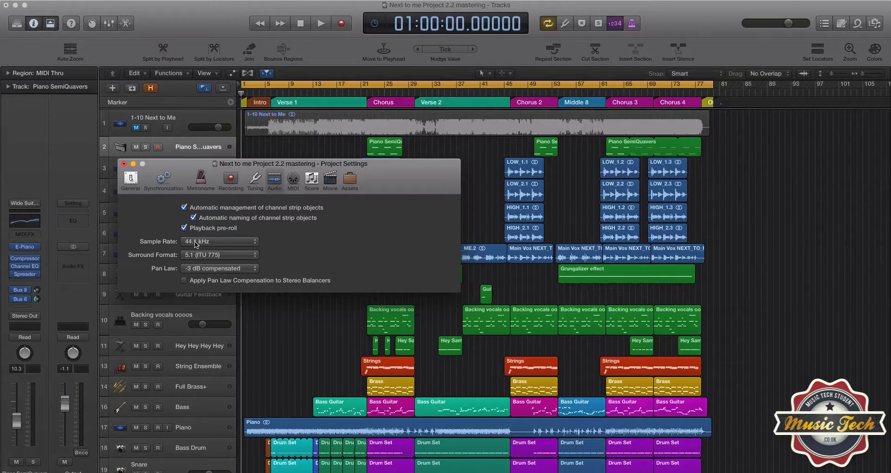
click(124, 164)
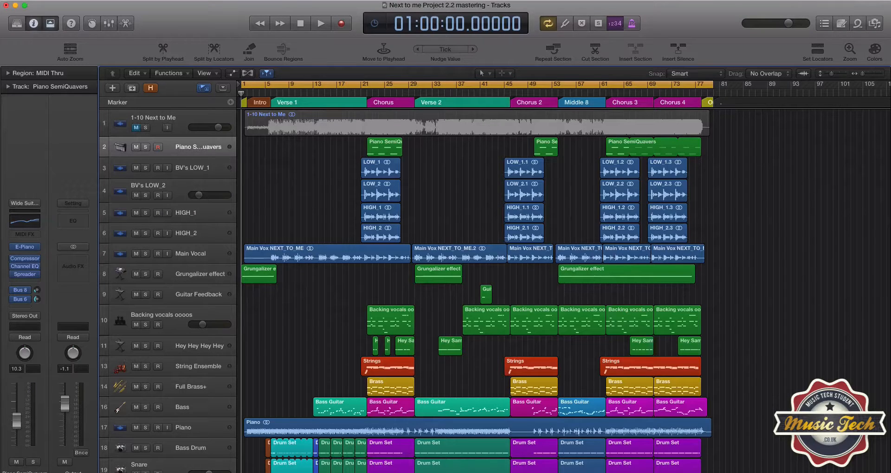
Open the audio preferences to review the audio device settings, then close them.
mouse_move(0, 19)
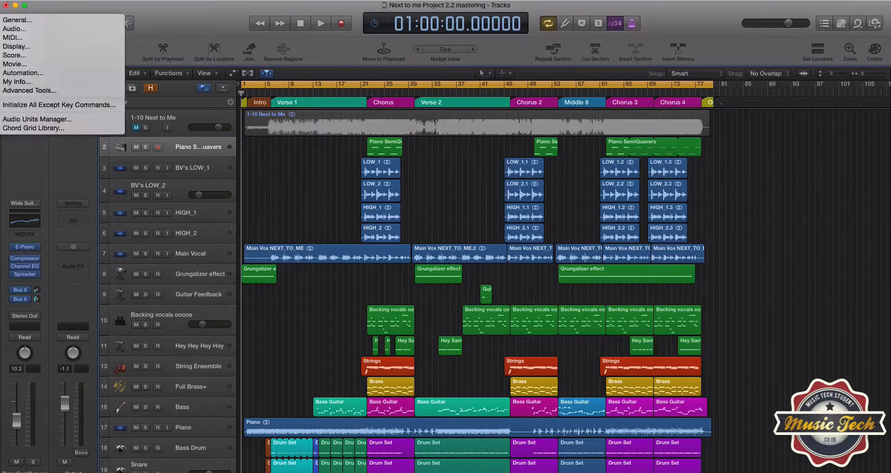
click(13, 29)
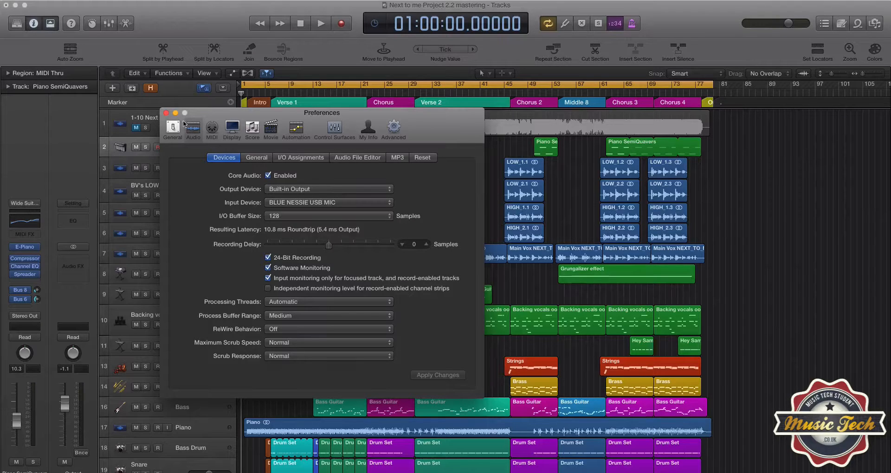
click(165, 113)
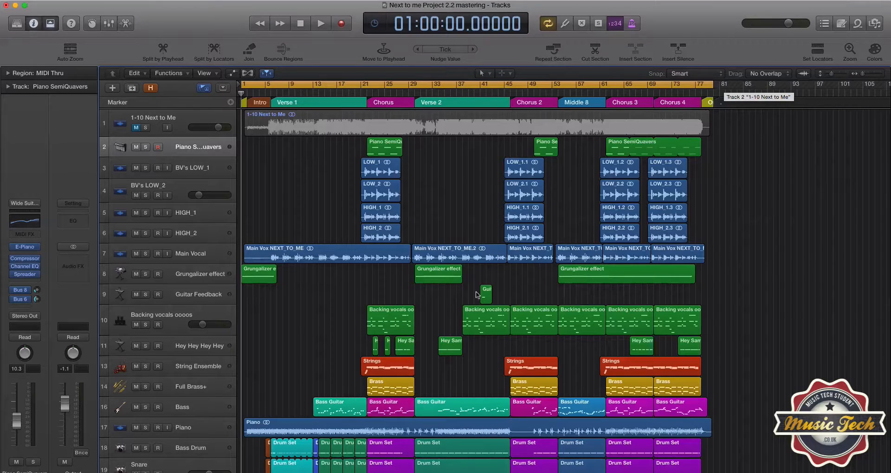
Play back the project from the start and from the Middle 8 section, then stop.
scroll(471, 299, down, 5)
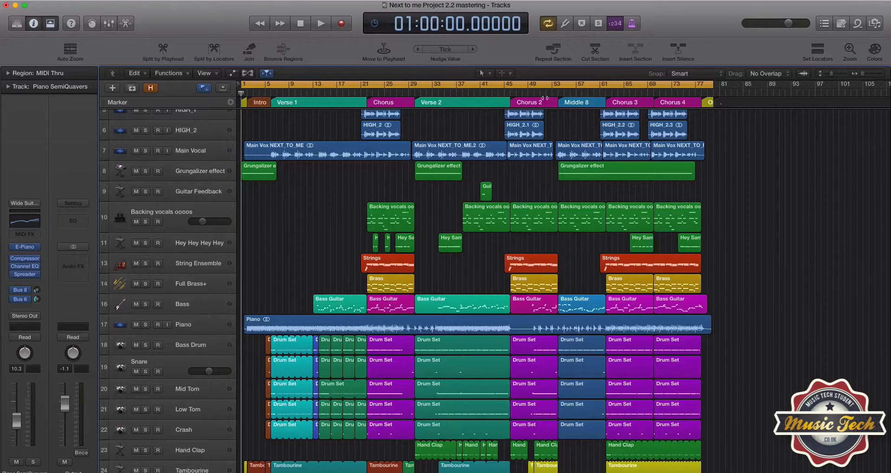
click(583, 93)
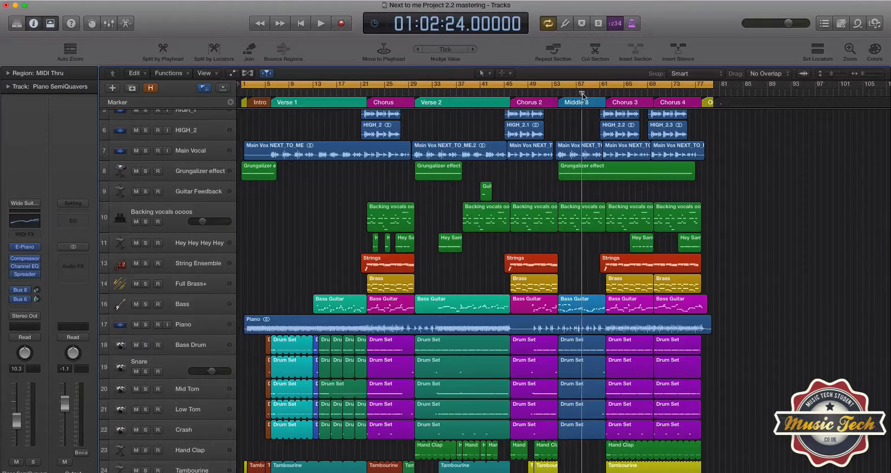
key(Return)
key(space)
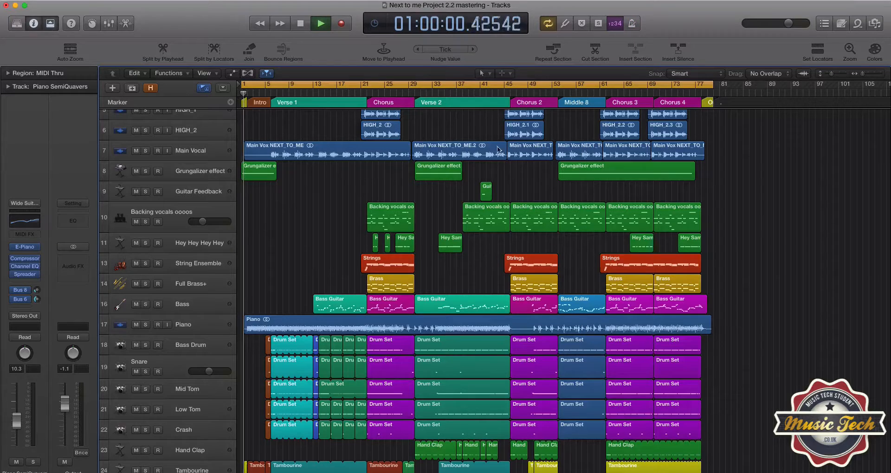
click(556, 88)
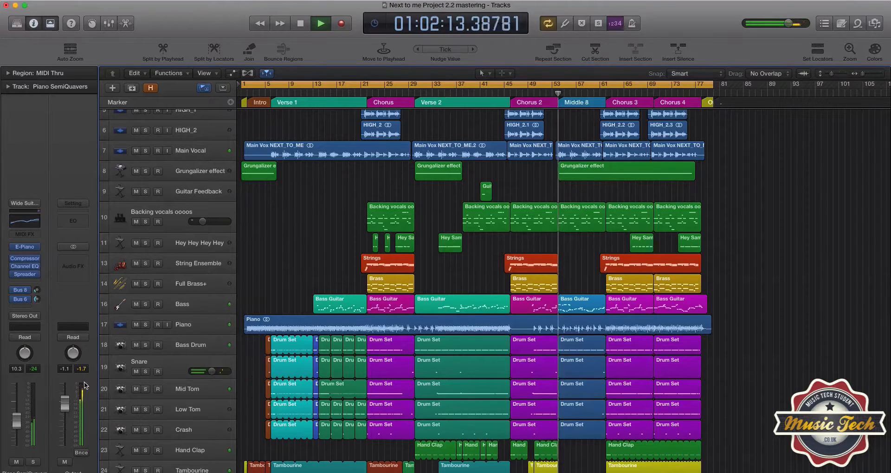
key(space)
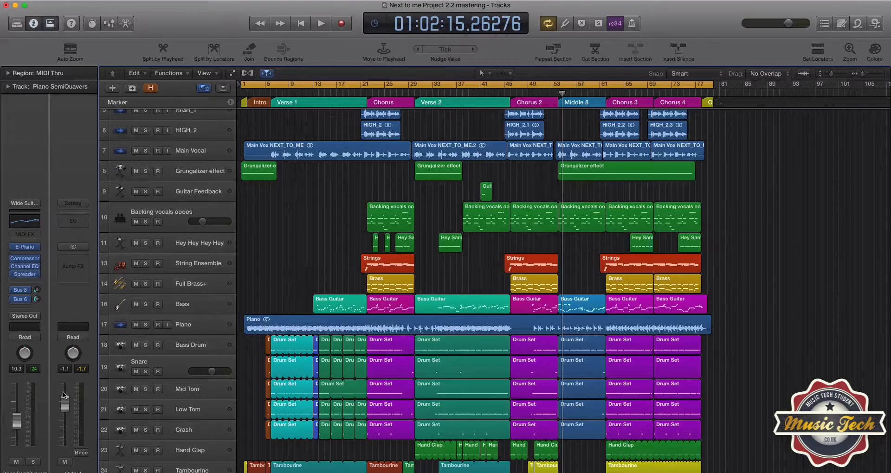
Bounce the output as PCM AIFF, 16 Bit, 44100 Hz, offline, trying 48000 before returning to 44100.
click(81, 453)
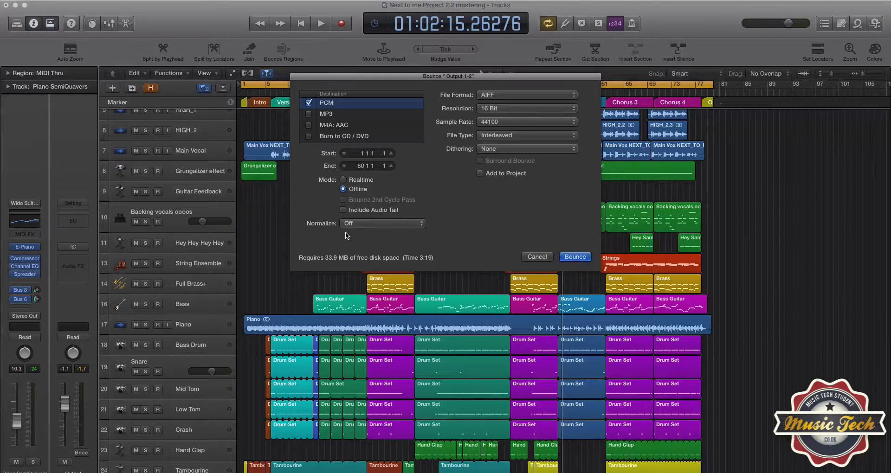
click(504, 100)
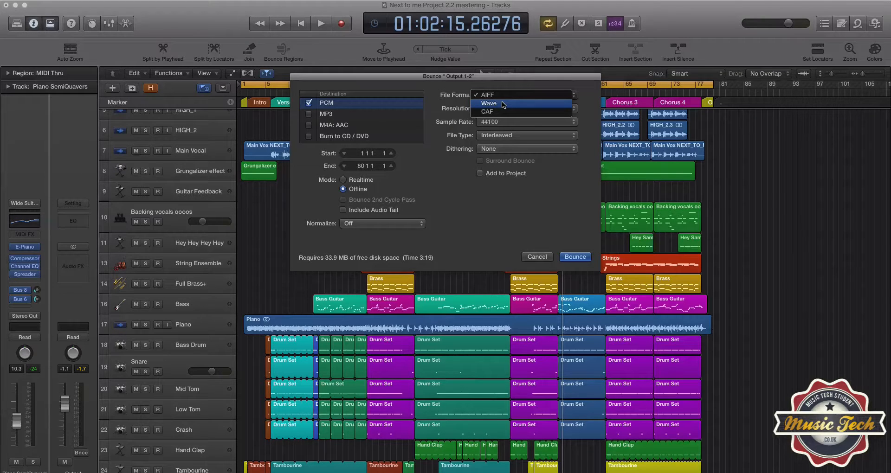
click(563, 185)
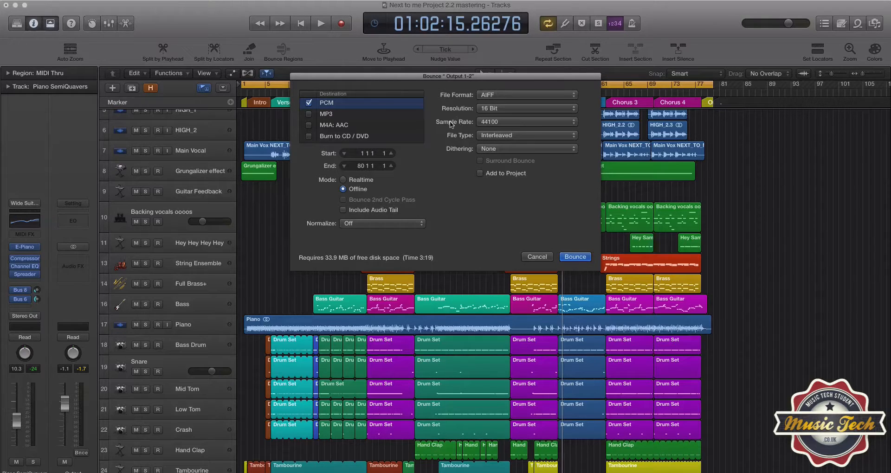
click(499, 122)
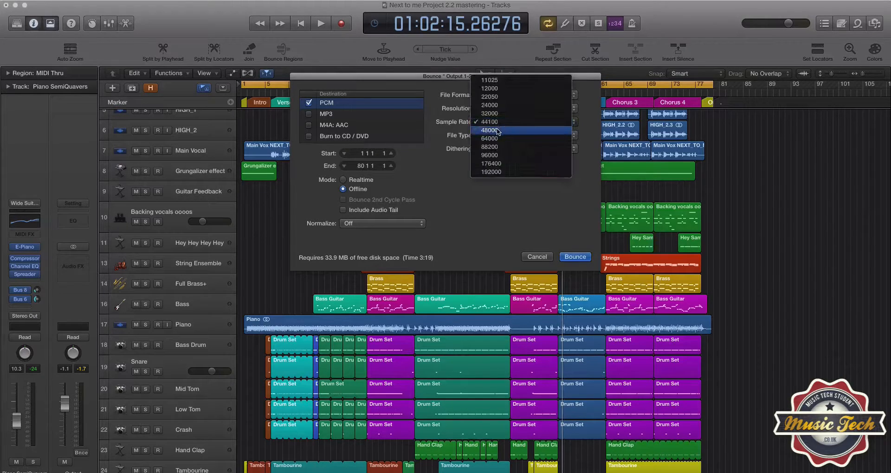
click(497, 128)
click(492, 123)
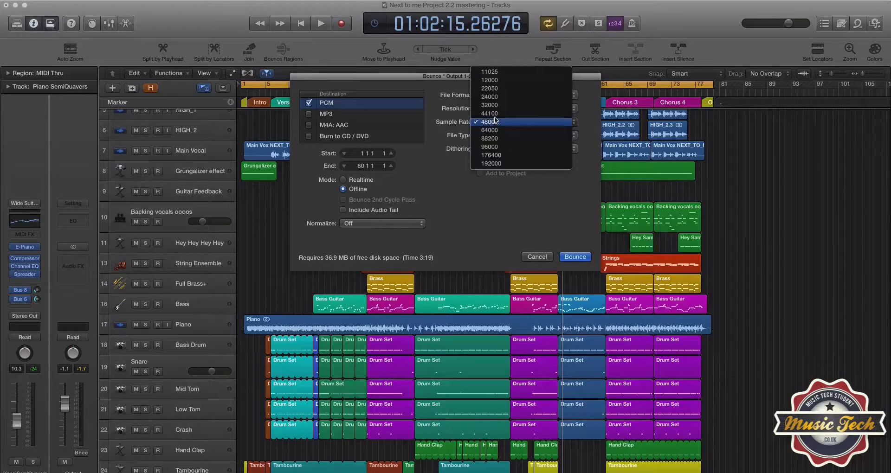
click(491, 114)
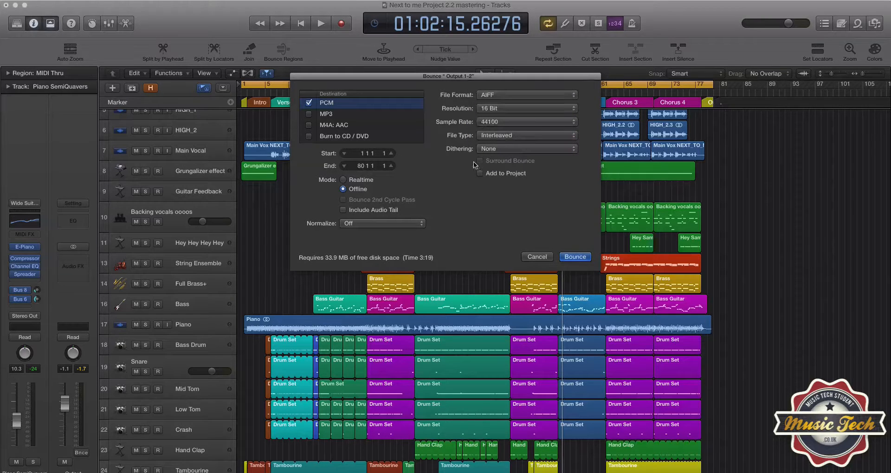
click(512, 122)
click(509, 130)
click(565, 258)
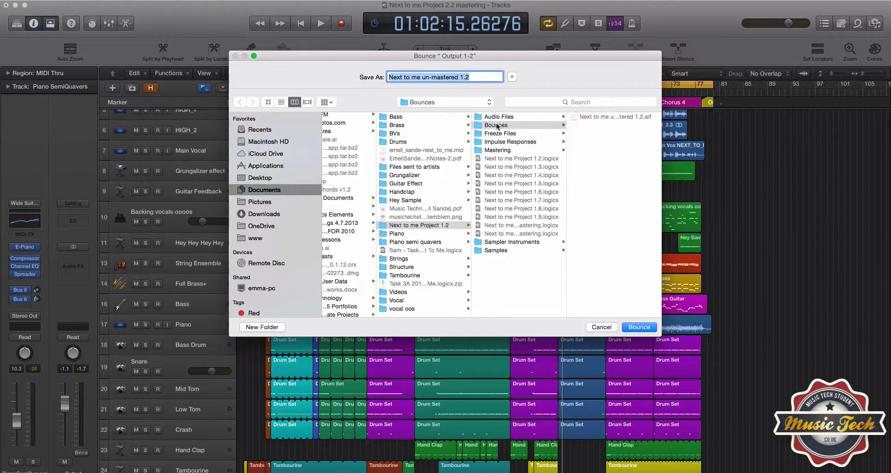
Browse to the Mastering Template folder inside Mastering in the bounce save dialog, then cancel it.
click(496, 152)
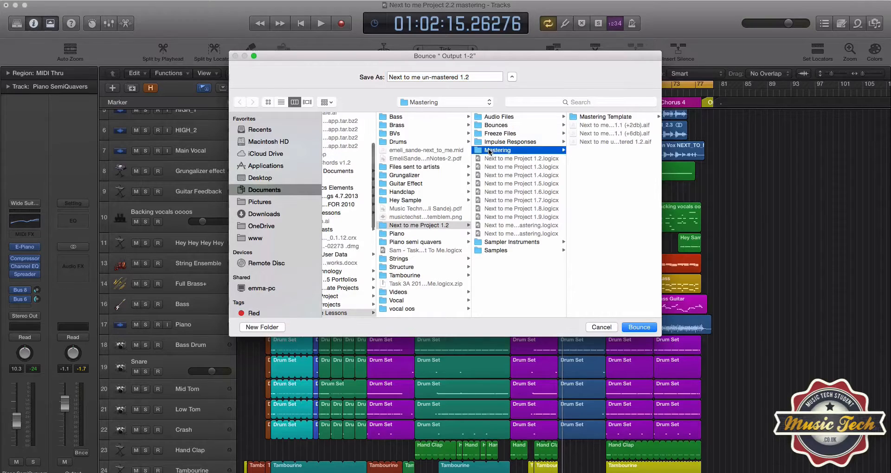
click(594, 118)
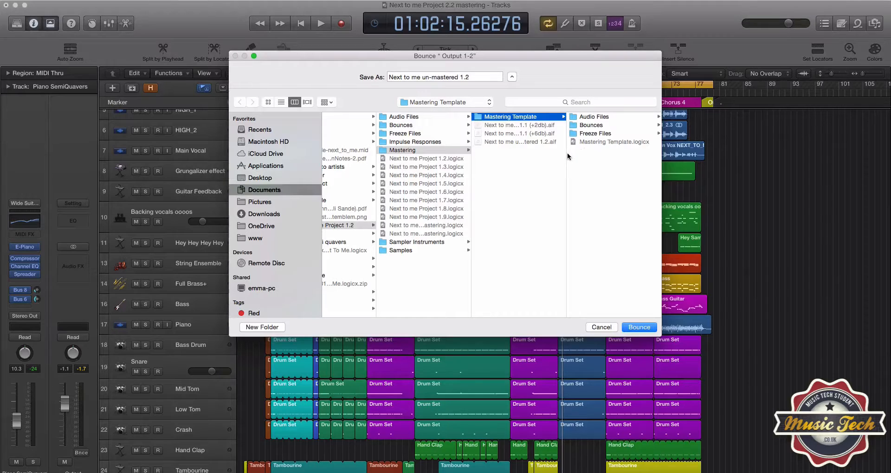
drag(566, 156, 601, 155)
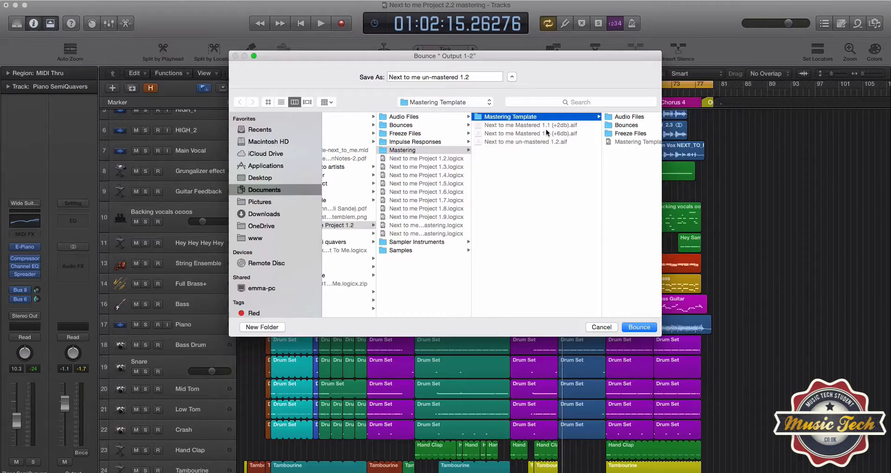
click(600, 328)
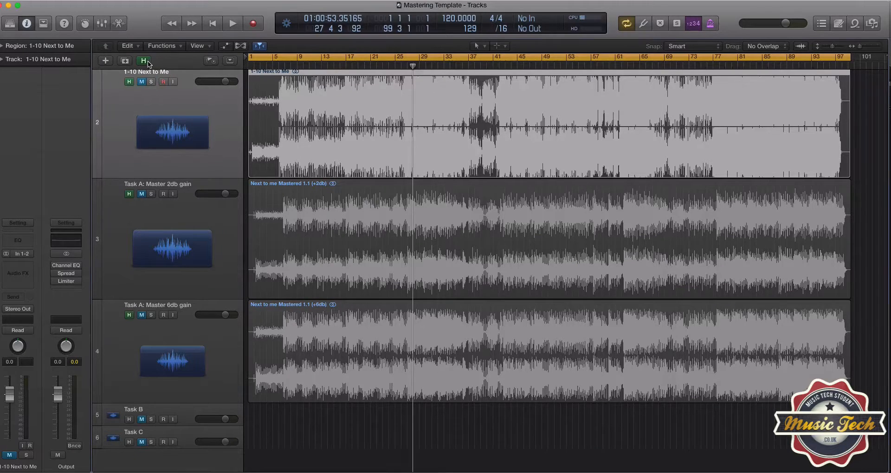
click(145, 61)
scroll(256, 252, up, 1)
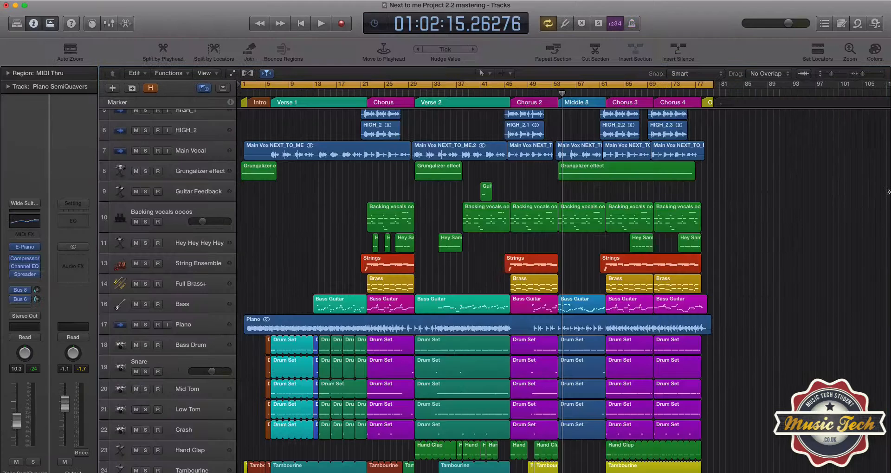
scroll(269, 176, up, 5)
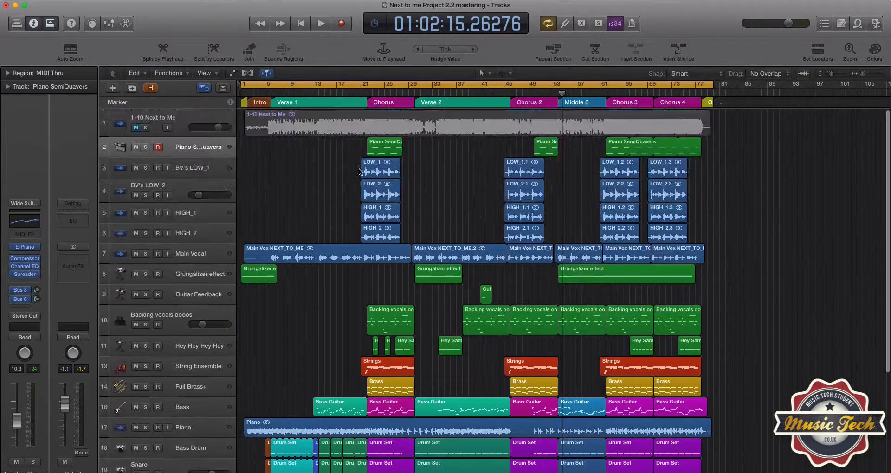
drag(181, 140, 181, 259)
scroll(335, 253, up, 2)
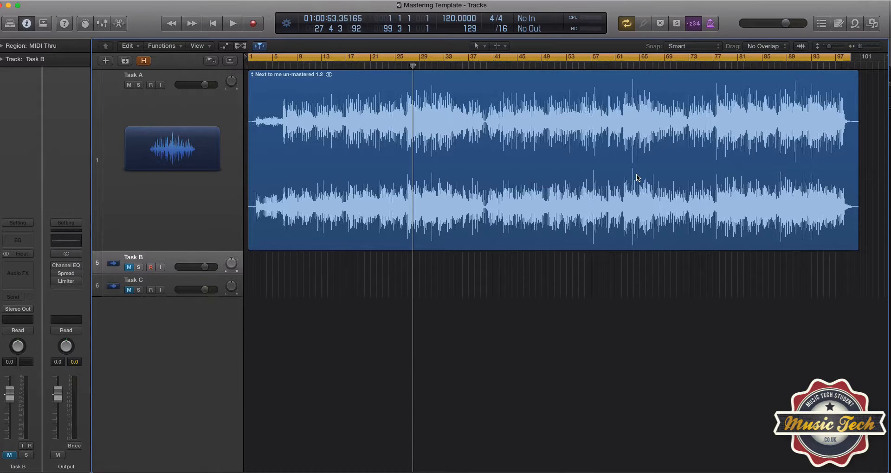
Play back the Next to me un-mastered 1.2 region on Task A in the mastering template, then stop.
click(279, 66)
key(space)
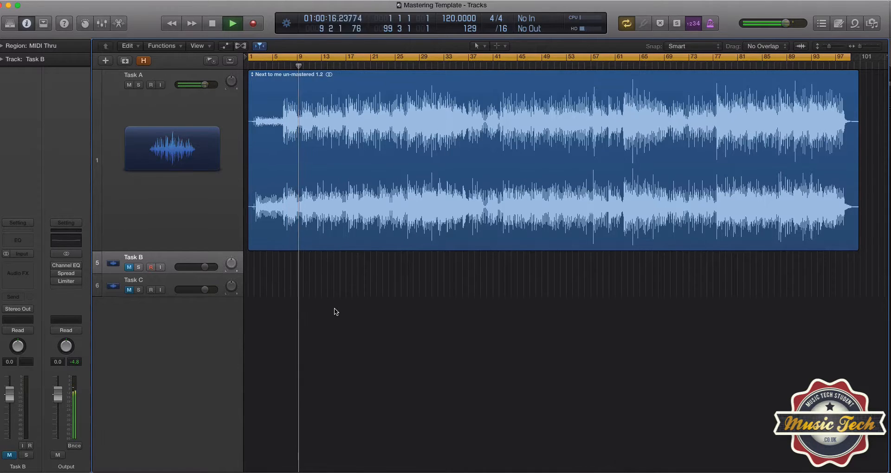
key(space)
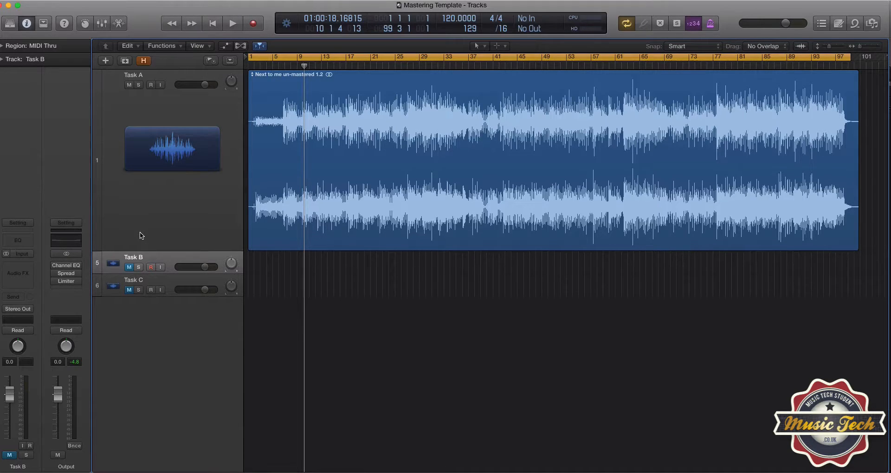
Open the Channel EQ plug-in on the Output channel strip and move its window over the tracks.
click(55, 265)
click(59, 240)
drag(33, 23, 475, 214)
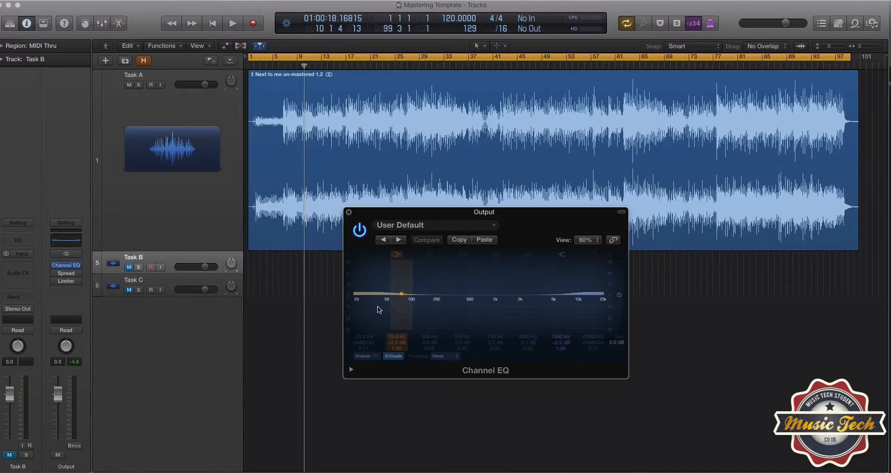
Start playback from the beginning and switch on the Channel EQ analyzer.
double_click(273, 68)
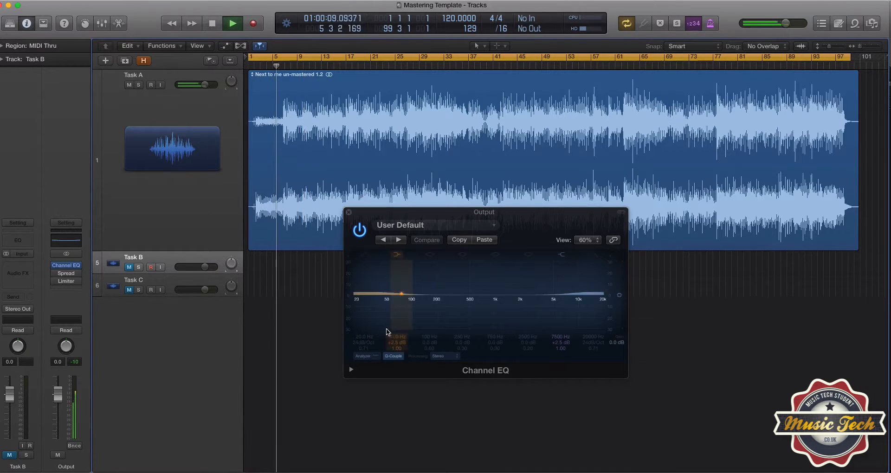
click(365, 356)
click(365, 355)
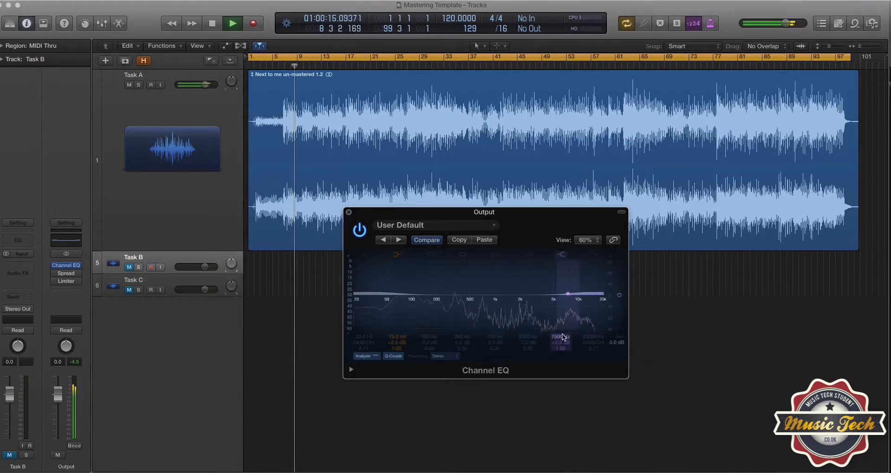
Play the song from bar 9 and compare the mix with the Channel EQ switched on and off, then close the EQ and stop.
key(space)
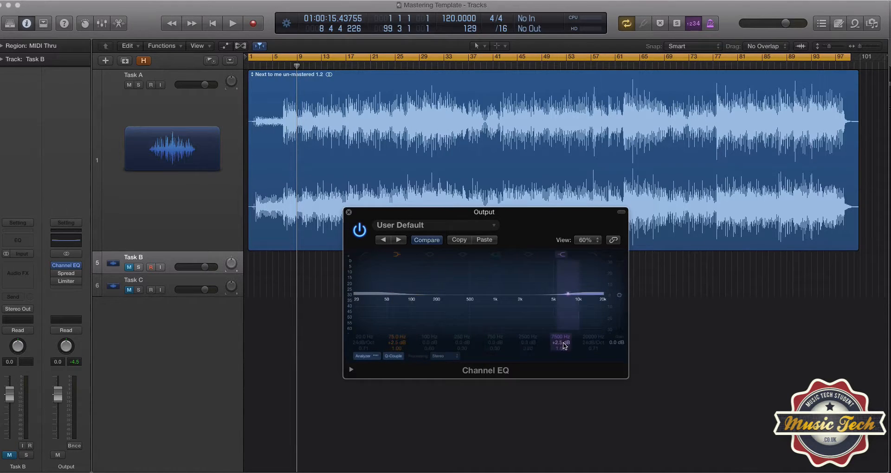
double_click(302, 69)
click(361, 232)
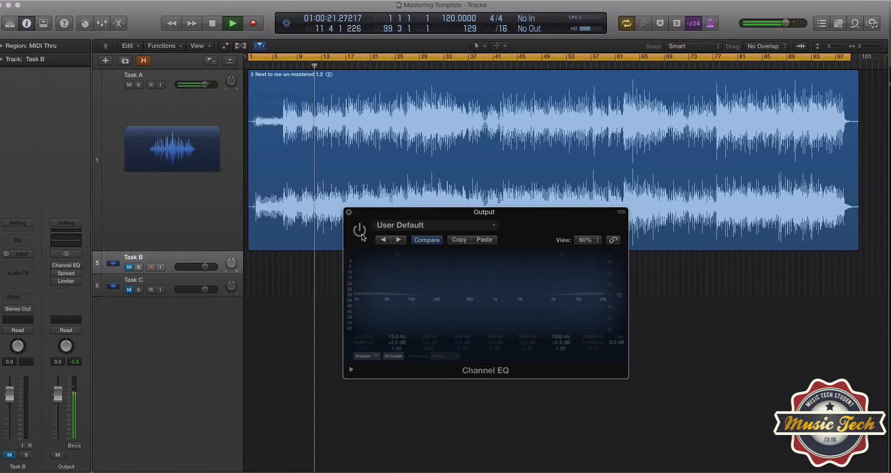
click(361, 235)
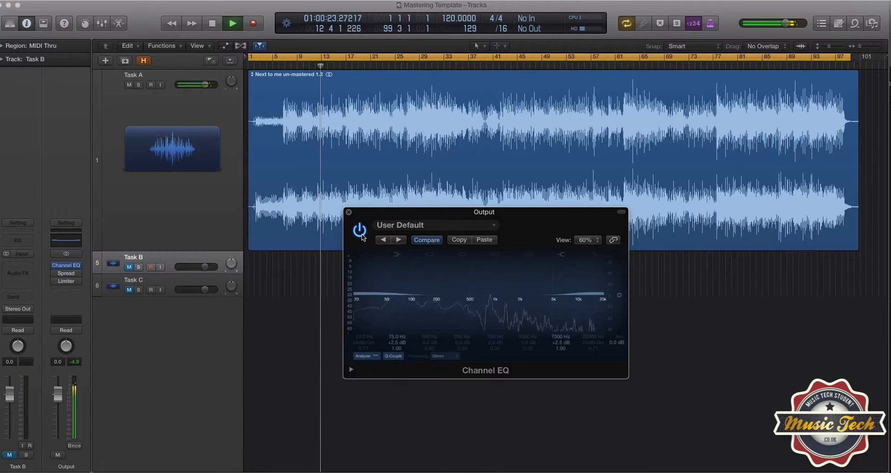
click(361, 236)
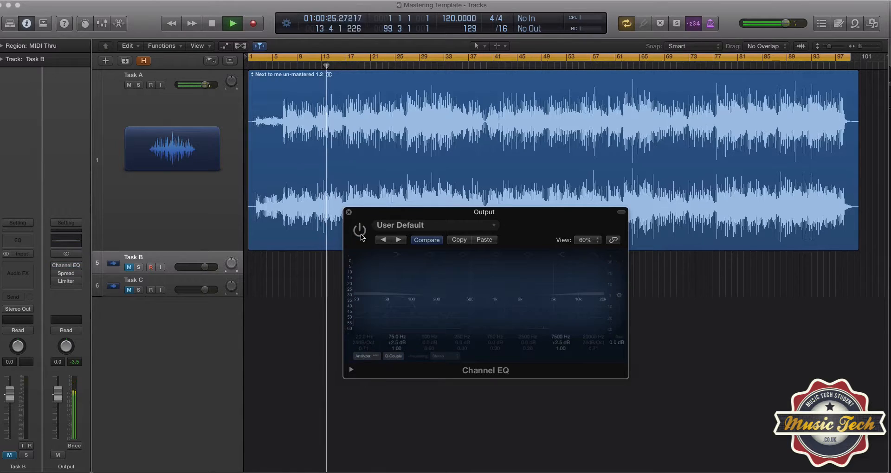
click(360, 234)
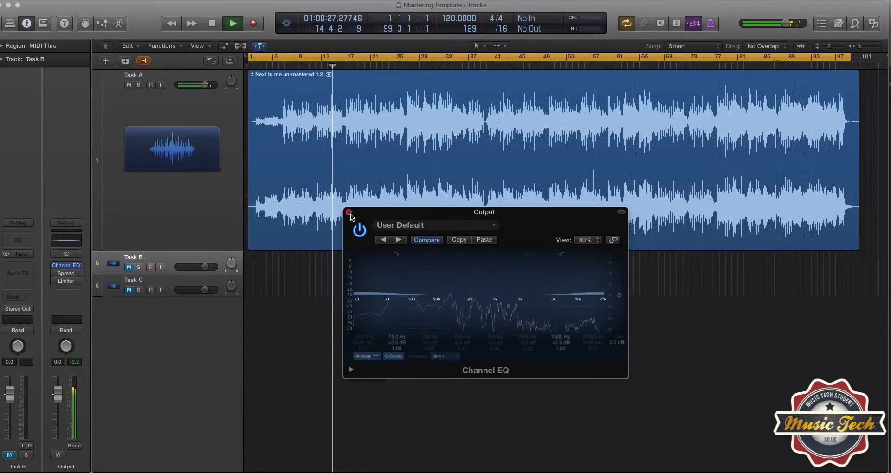
click(349, 213)
key(space)
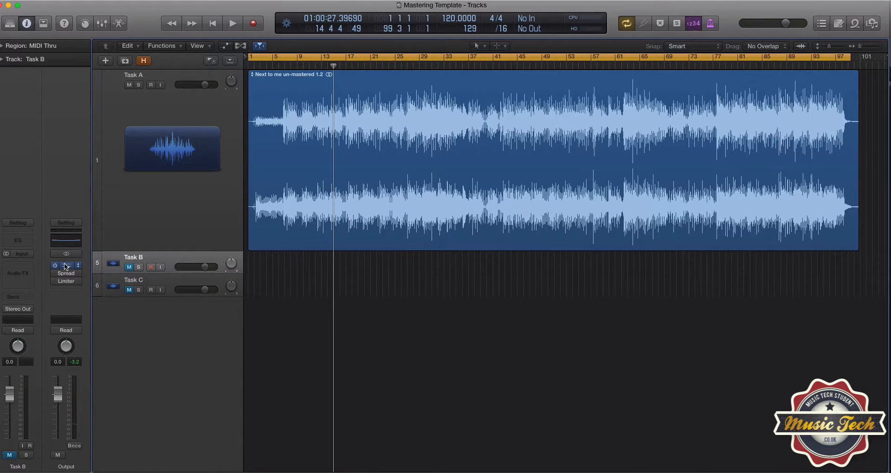
Open the Stereo Spread plug-in on the Output channel strip and move its window below the region.
click(54, 266)
click(64, 276)
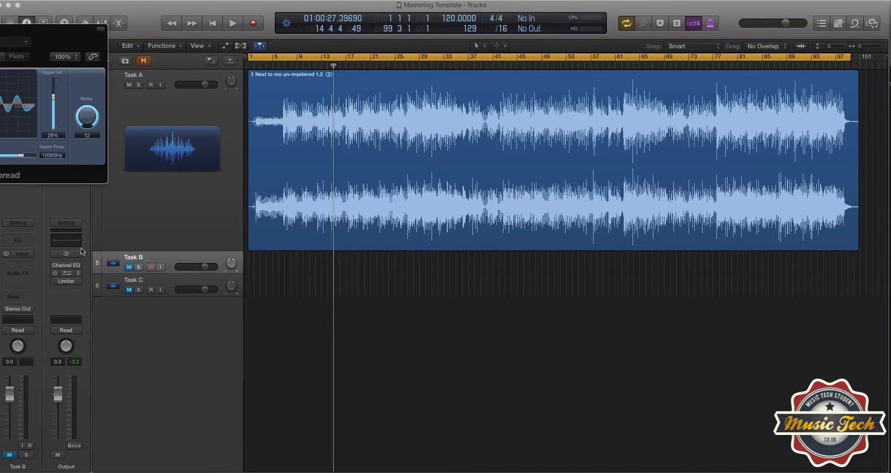
drag(70, 21, 294, 137)
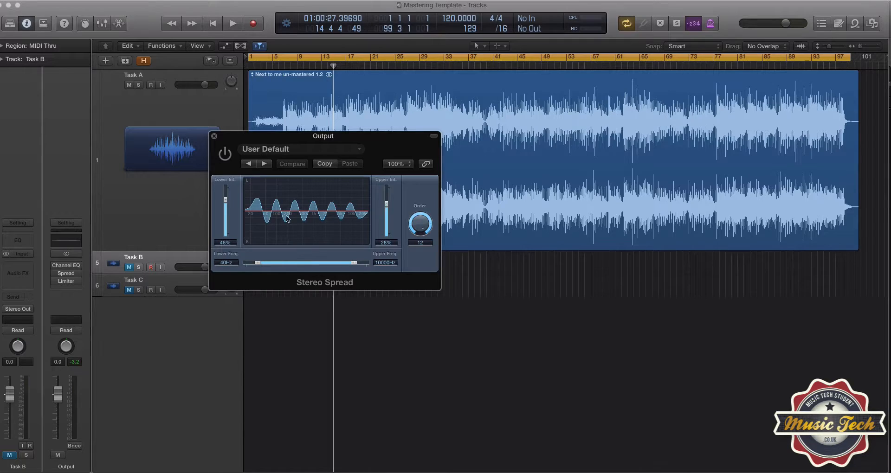
drag(259, 140, 277, 235)
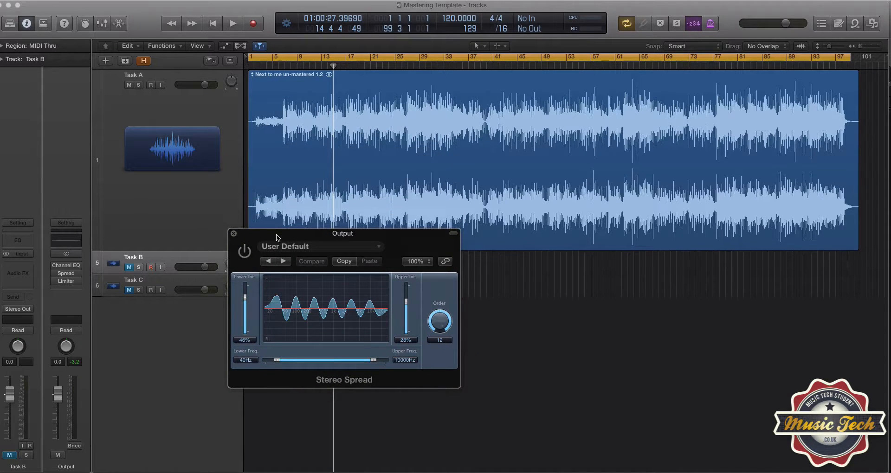
drag(277, 235, 305, 254)
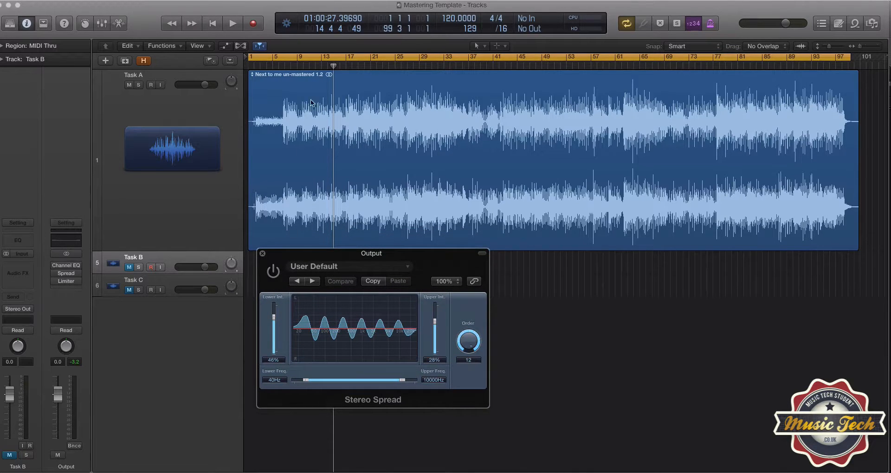
Set the Stereo Spread frequency range to 20Hz lower and 20000Hz upper.
click(317, 71)
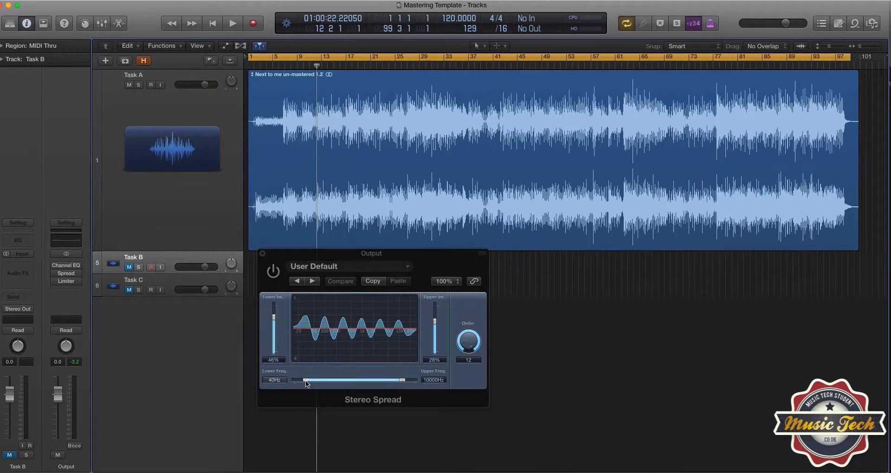
drag(306, 384, 293, 382)
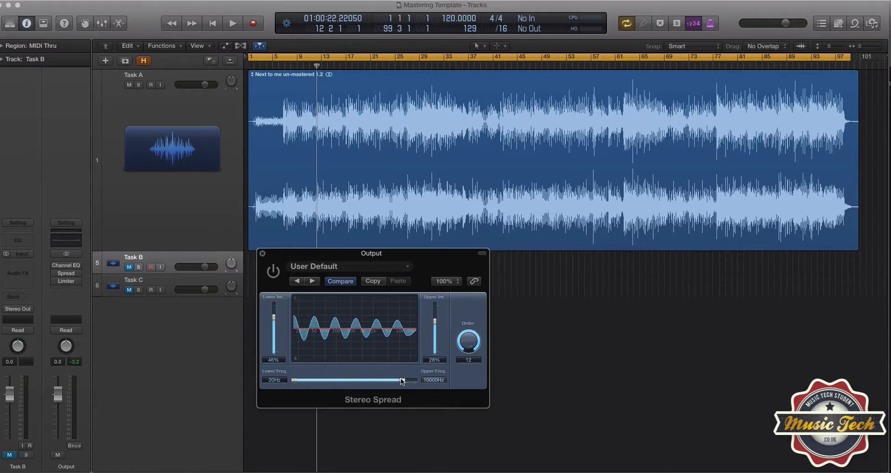
drag(402, 381, 414, 380)
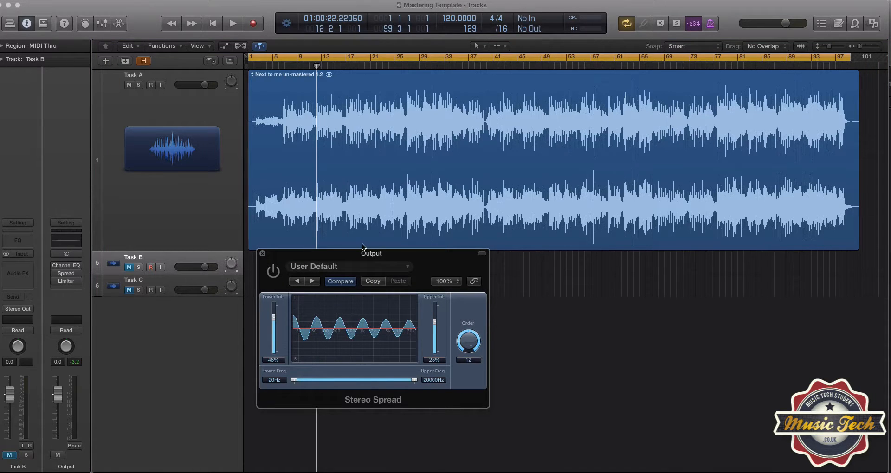
Play the song and compare it with Stereo Spread switched on and off, then stop and close the plug-in window.
key(space)
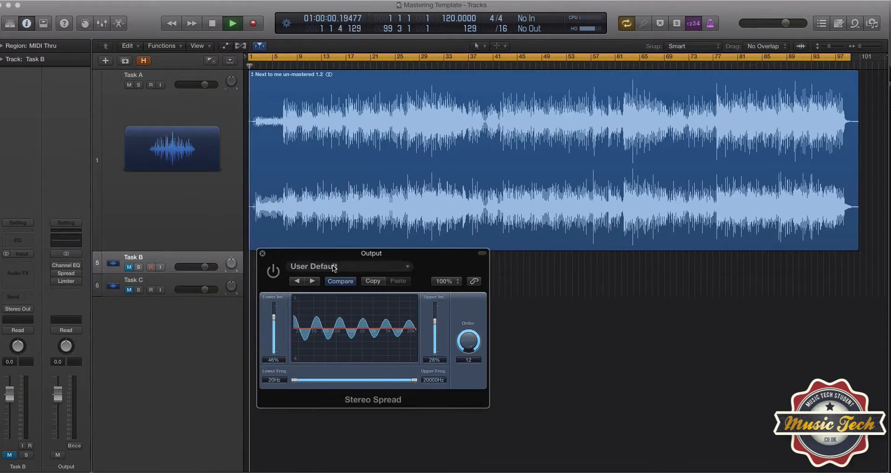
click(270, 276)
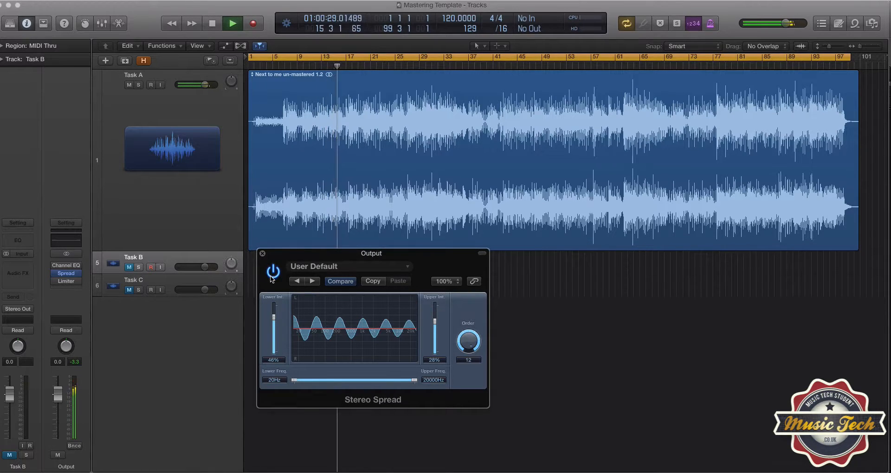
click(272, 276)
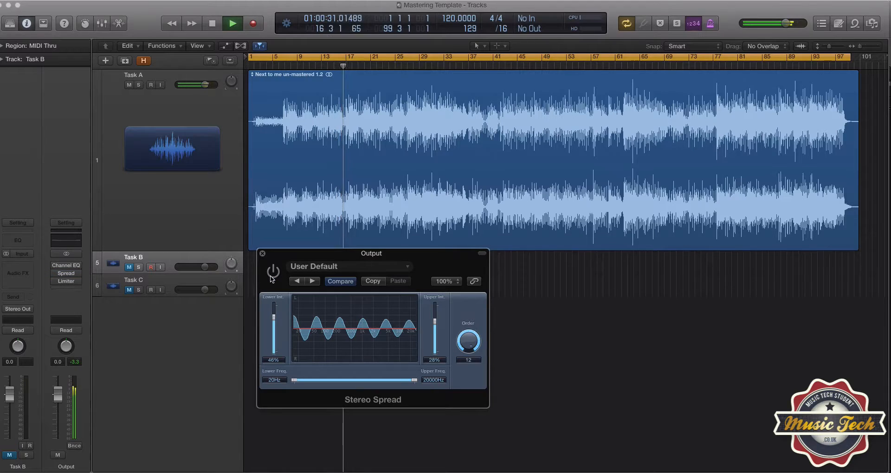
click(272, 277)
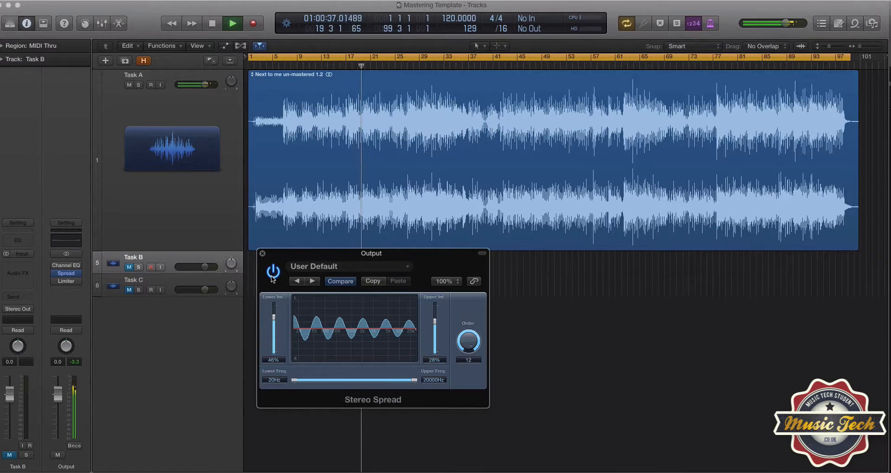
click(272, 276)
key(space)
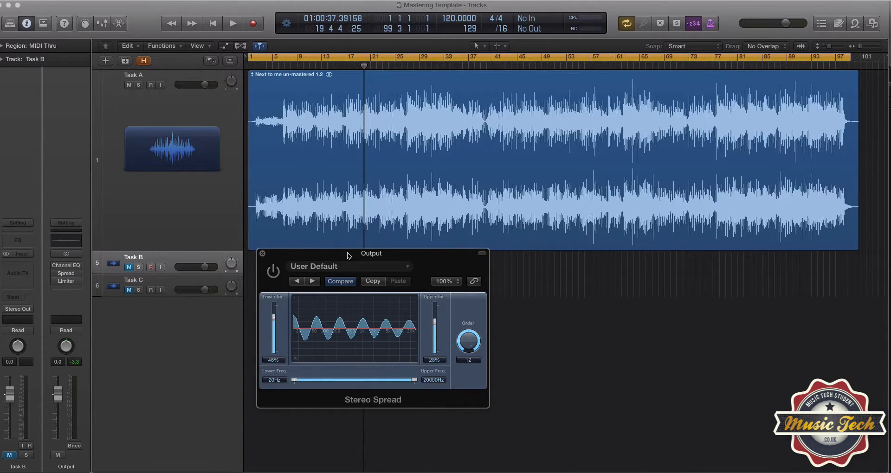
click(263, 253)
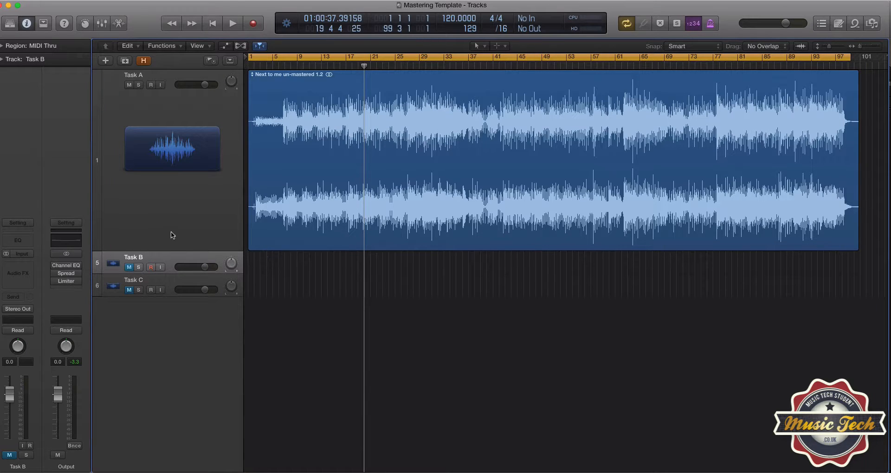
Open the Limiter plug-in on the Output channel strip and move its window over the tracks.
click(171, 232)
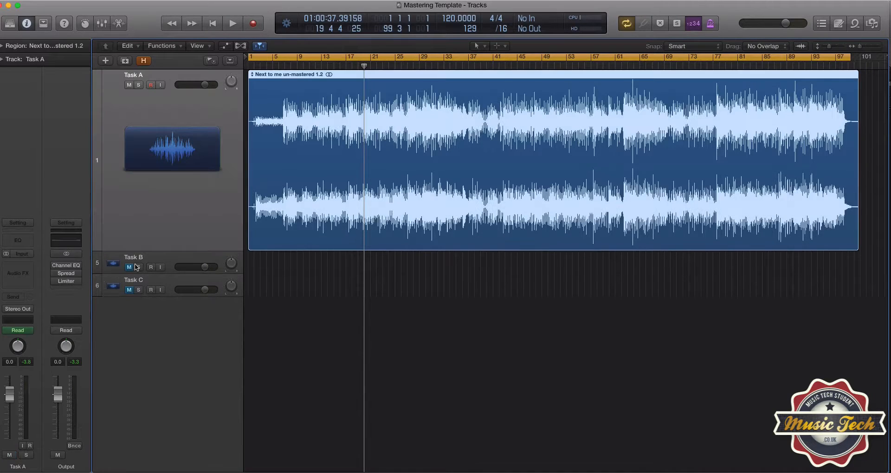
click(68, 282)
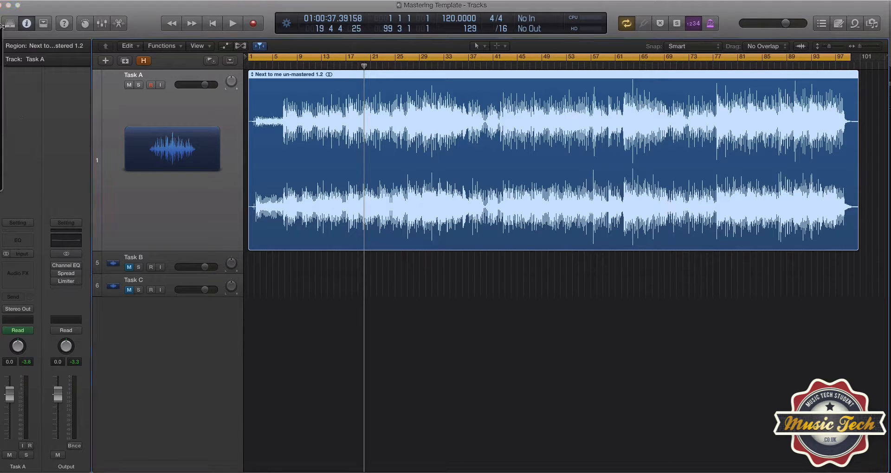
drag(148, 218, 198, 229)
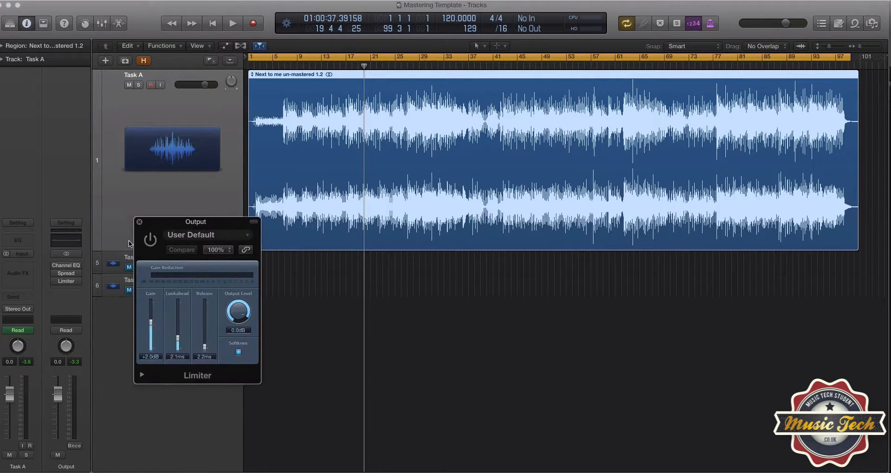
Reopen Stereo Spread, set its frequency range to about 43Hz lower and 10000Hz upper, and close it.
click(66, 274)
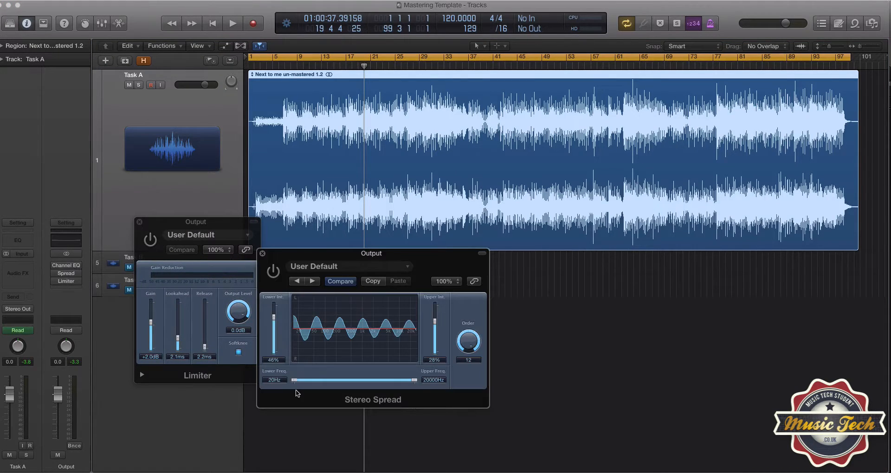
drag(294, 380, 307, 379)
drag(414, 381, 400, 383)
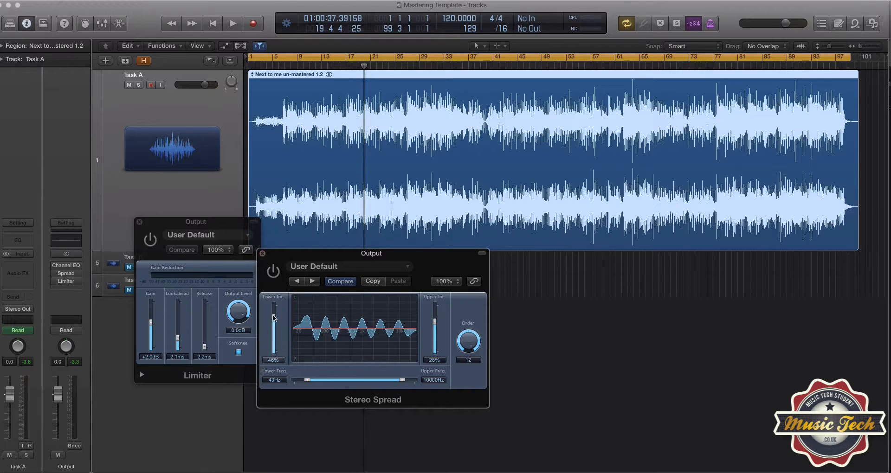
drag(272, 318, 272, 321)
click(262, 253)
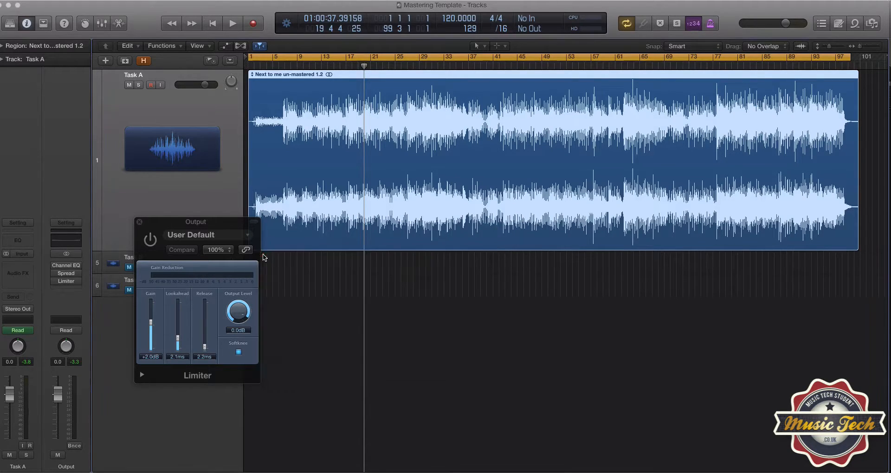
Move the Limiter window beside the tracks and compare playback from bar 21 with the Limiter on and off.
drag(162, 222, 270, 243)
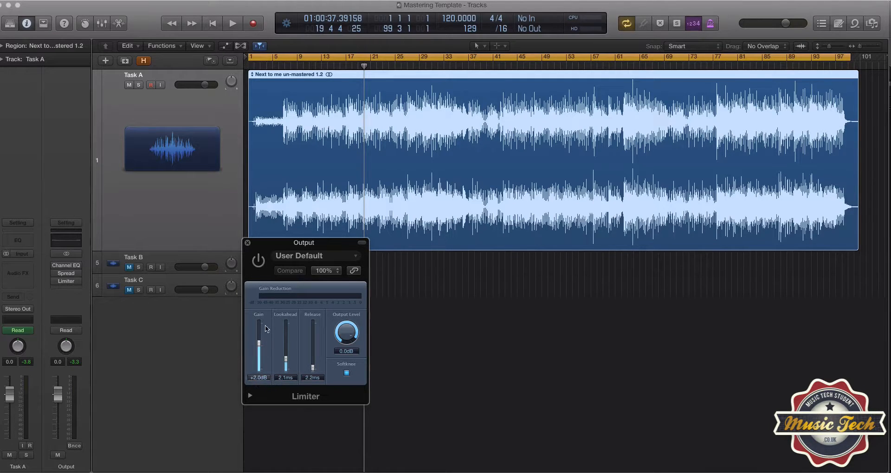
click(260, 262)
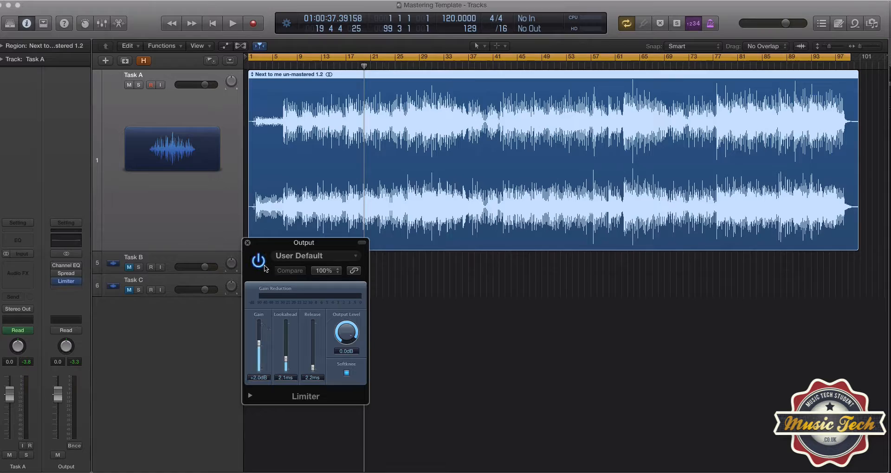
double_click(371, 67)
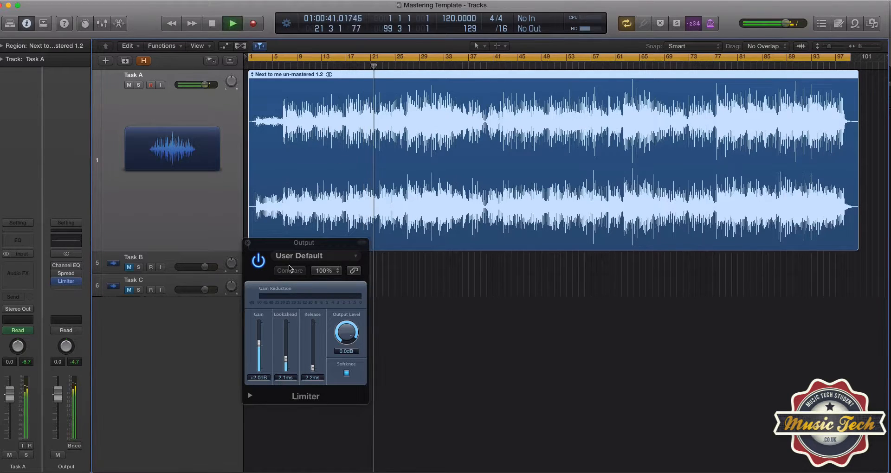
click(259, 261)
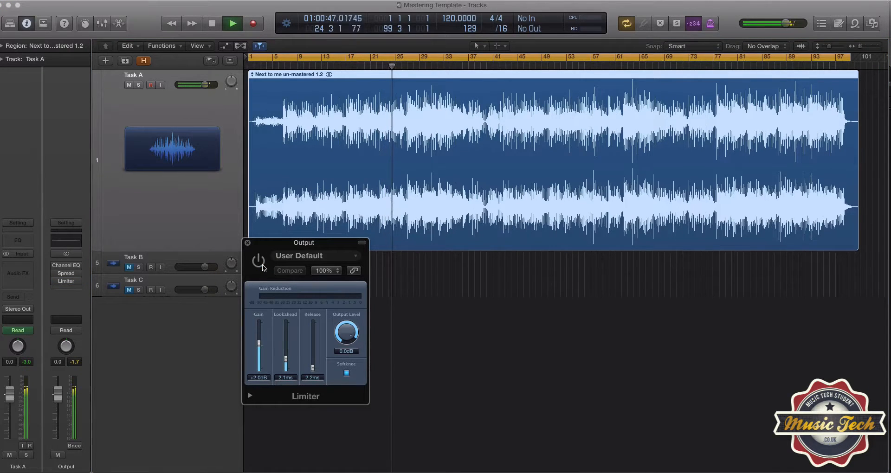
key(space)
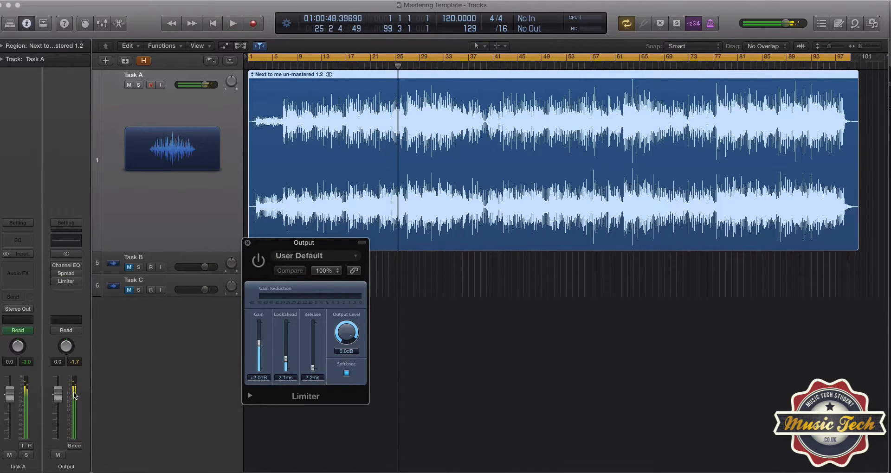
Play the song from about bar 25 and compare it with the Limiter switched off and on, then stop playback.
click(73, 365)
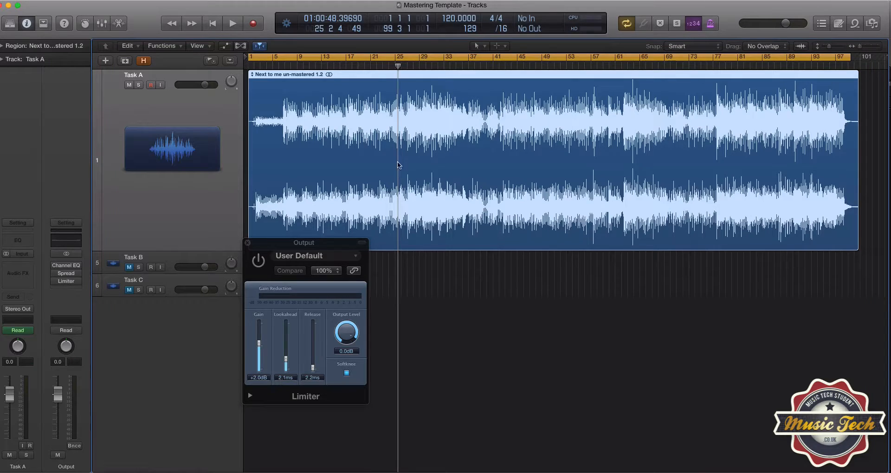
key(space)
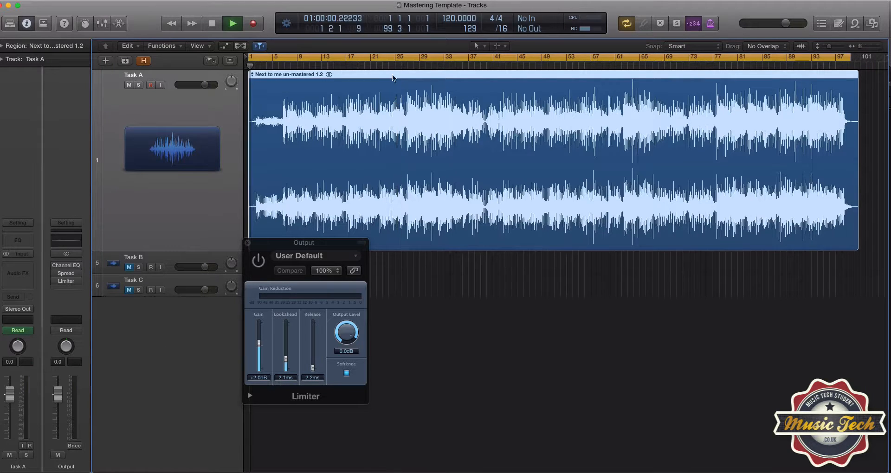
click(382, 66)
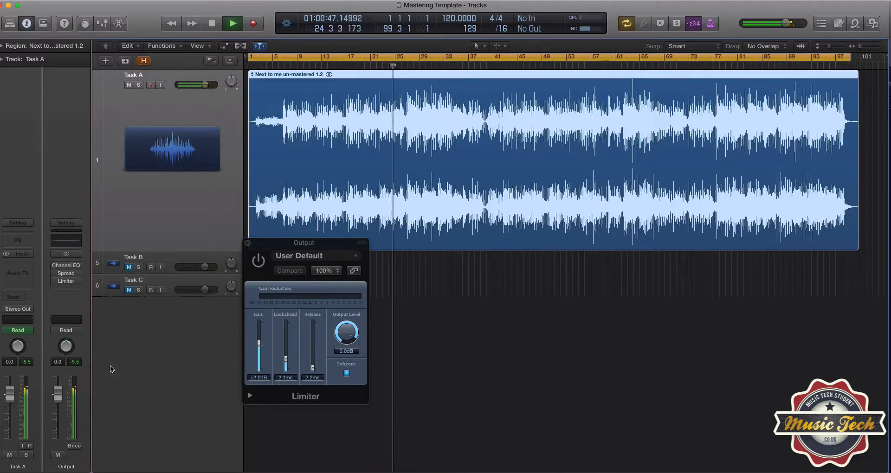
click(258, 261)
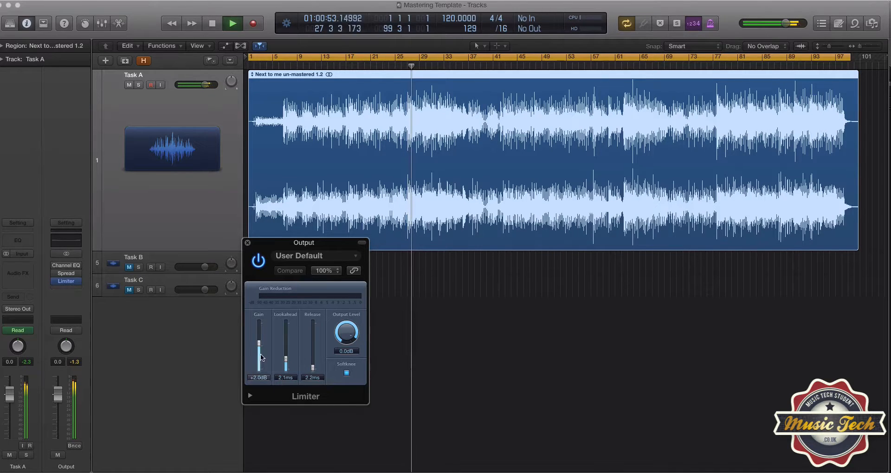
click(259, 267)
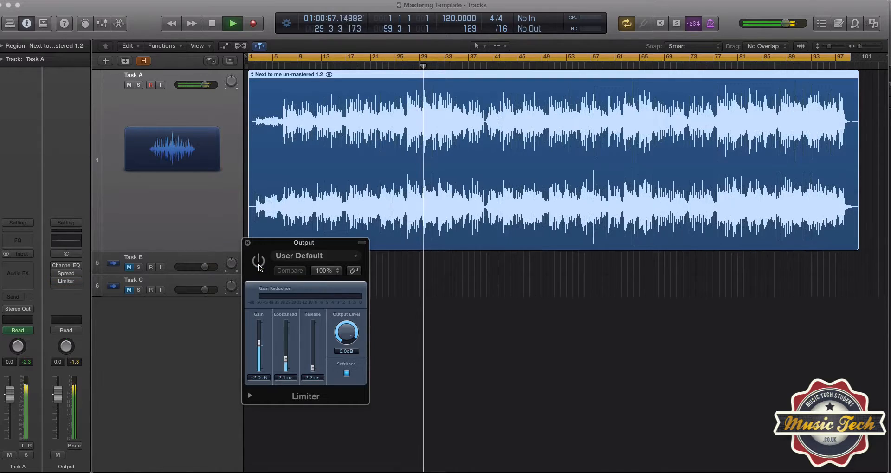
click(259, 267)
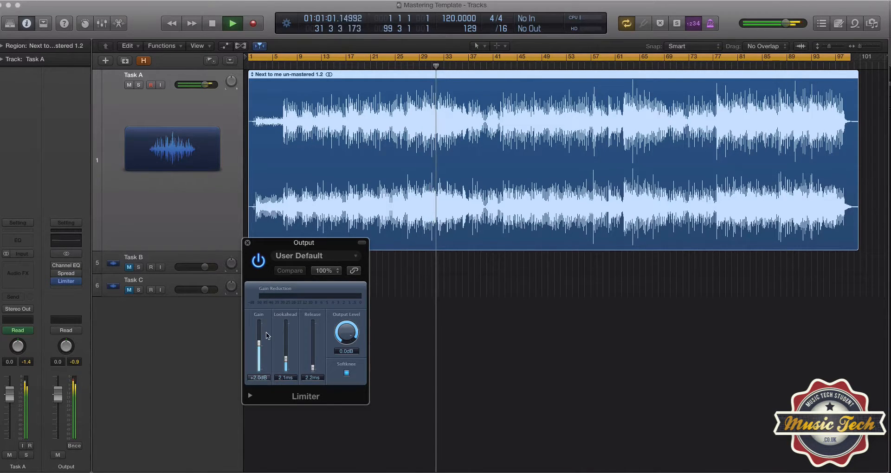
key(space)
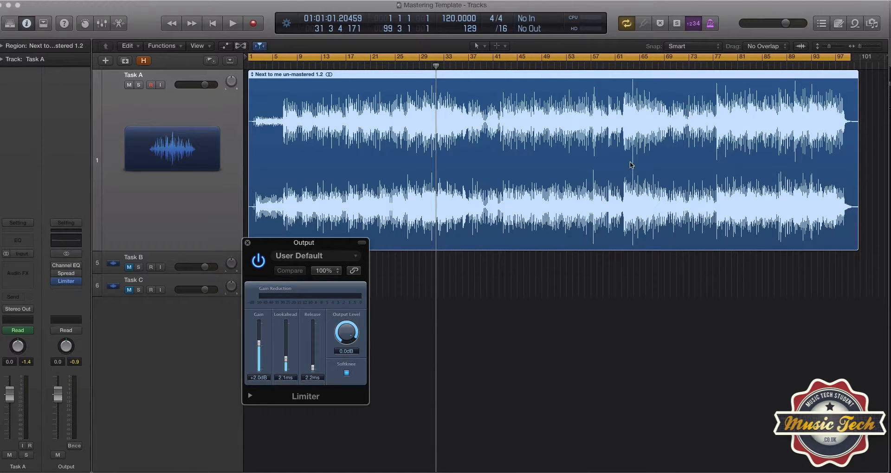
Raise the Limiter gain to +5.0 dB and play the song from around bar 63.
click(627, 68)
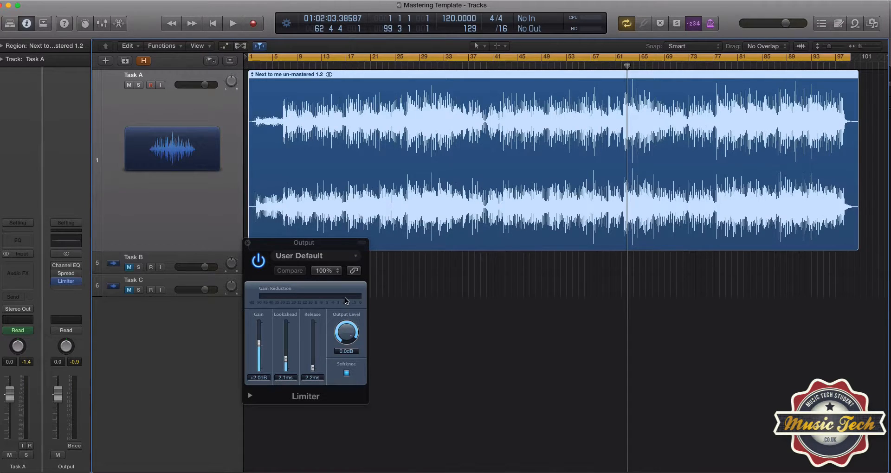
drag(258, 342, 258, 341)
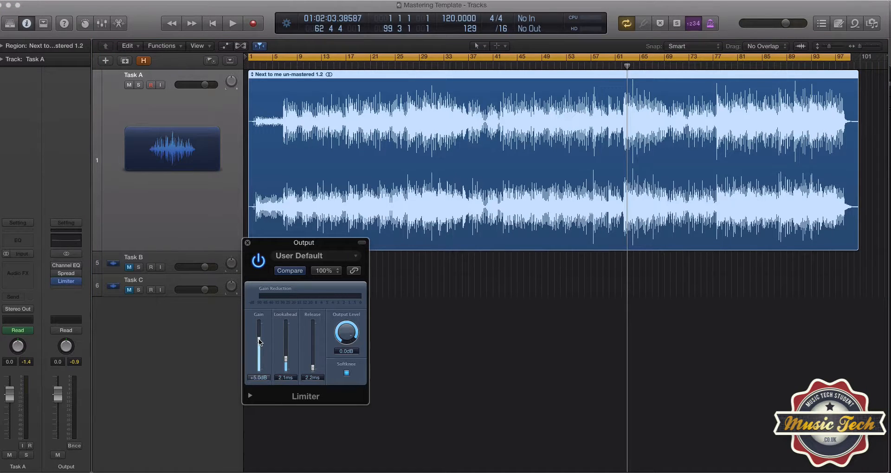
click(607, 65)
key(space)
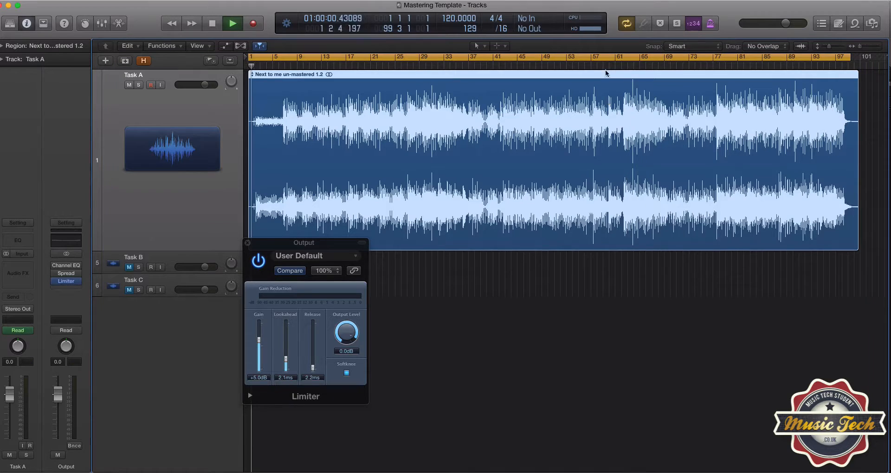
click(606, 67)
key(space)
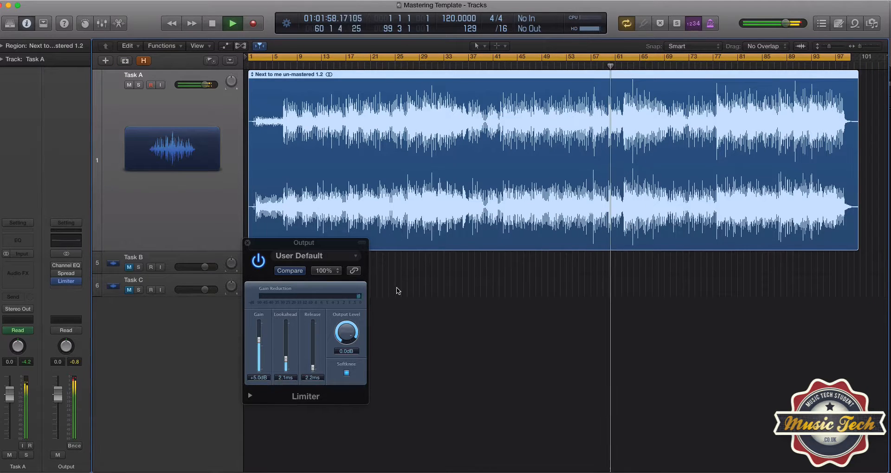
Compare the playback with the Limiter switched off and back on.
click(259, 269)
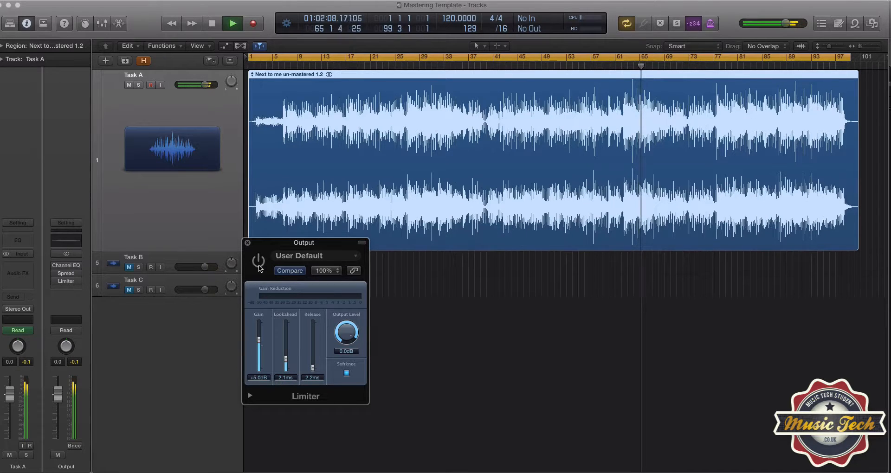
click(259, 265)
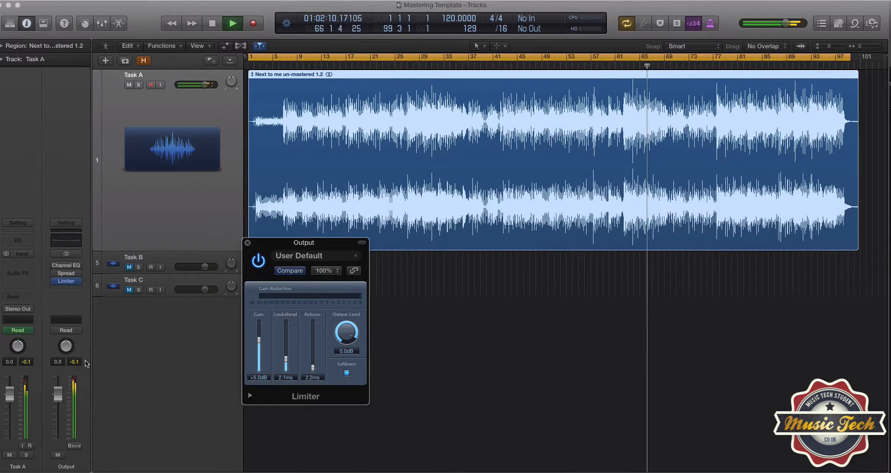
click(108, 369)
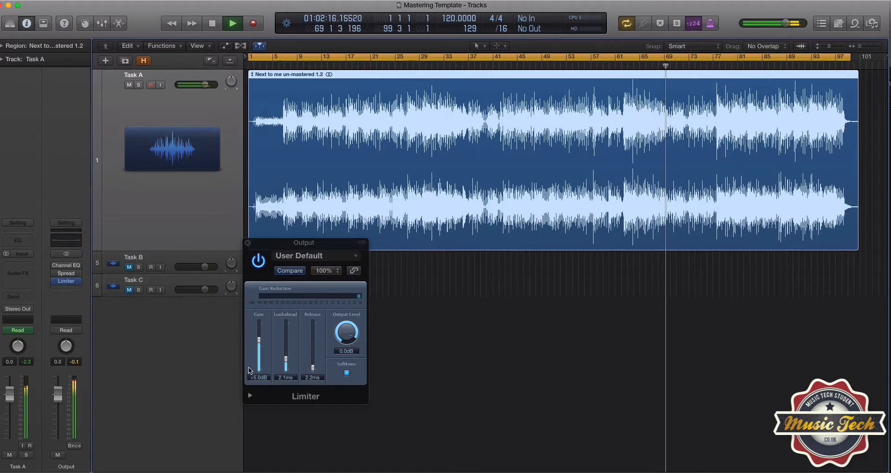
Raise the Limiter gain to +6.0 dB during playback, then stop playback.
click(258, 340)
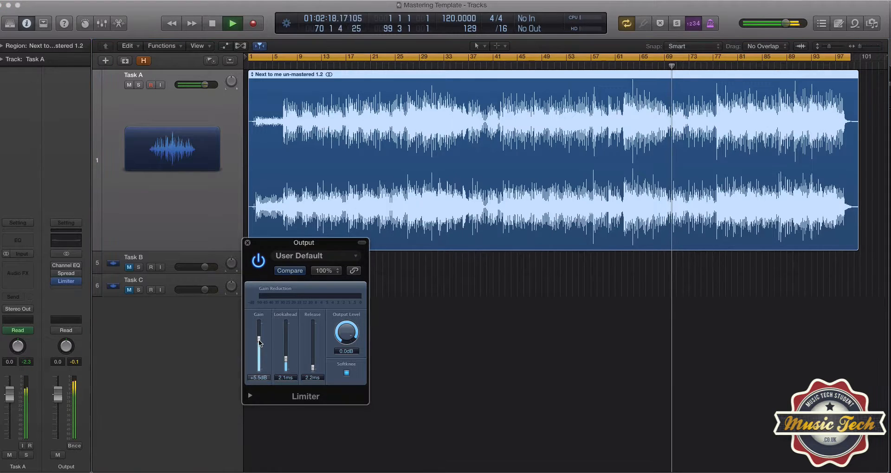
drag(258, 339, 258, 337)
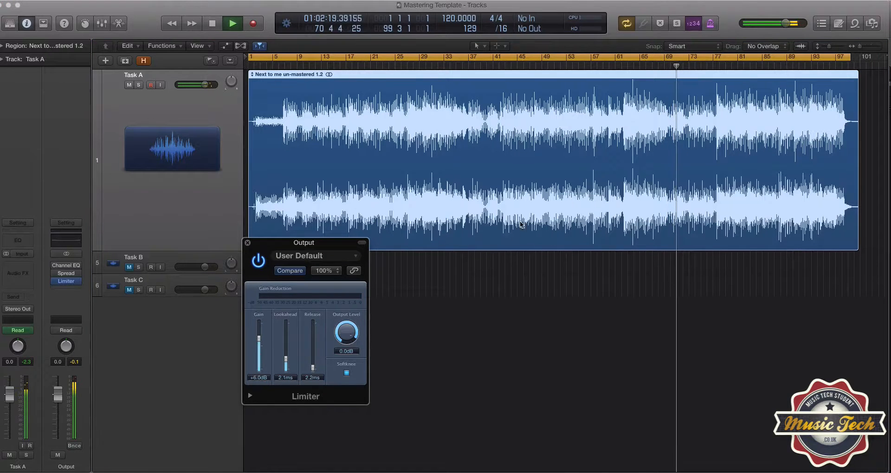
click(625, 66)
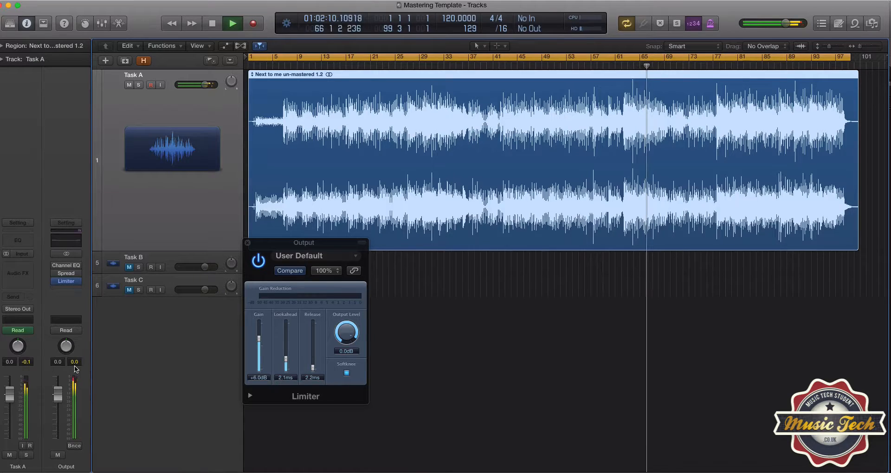
key(space)
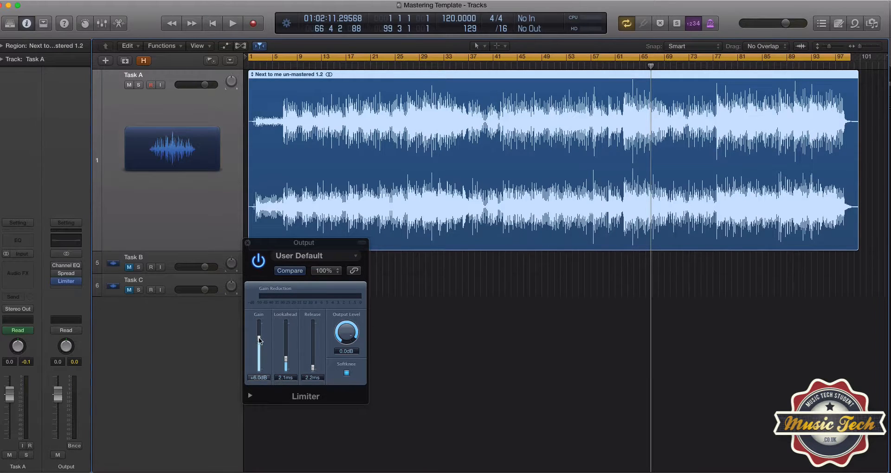
Lower the Limiter gain slightly and close the Limiter plug-in window.
drag(258, 338, 258, 339)
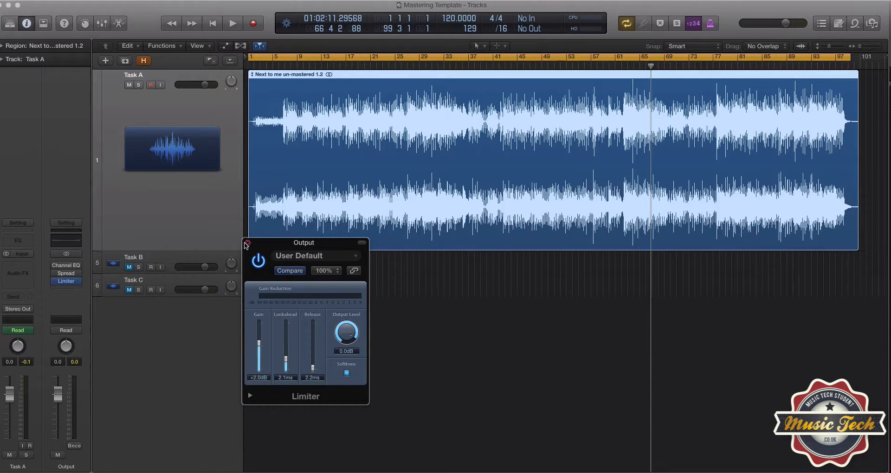
click(55, 265)
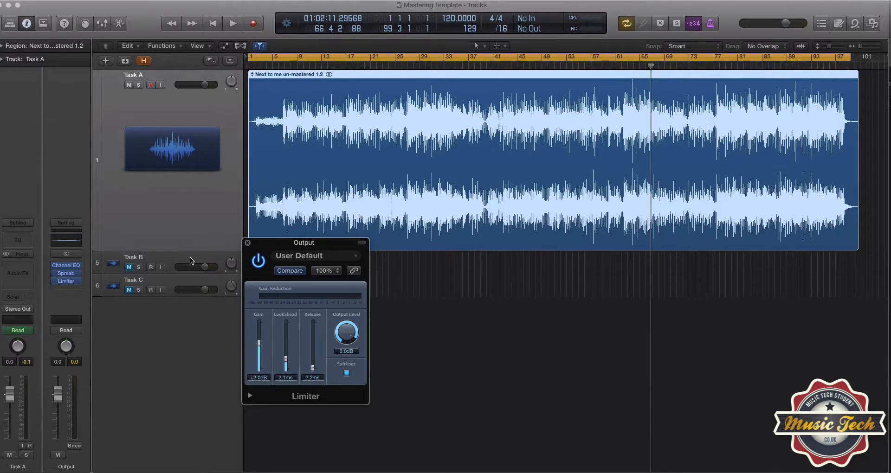
click(247, 242)
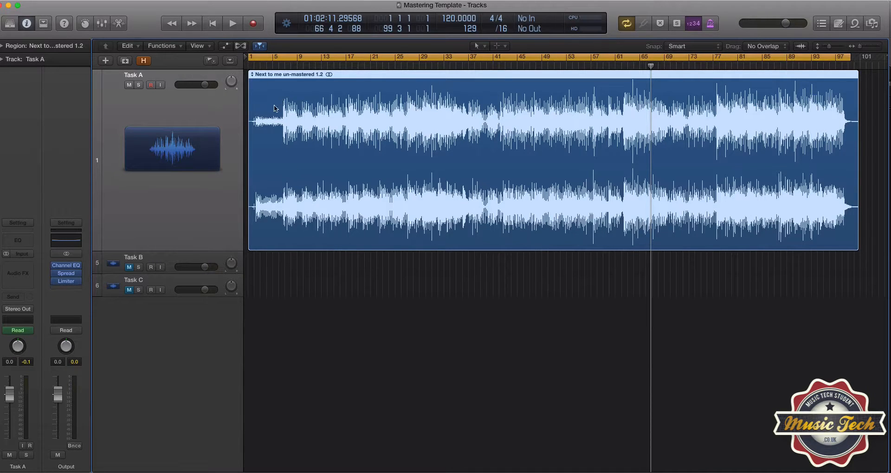
Show the region's volume automation and play back the fade-out at the end of the song.
key(a)
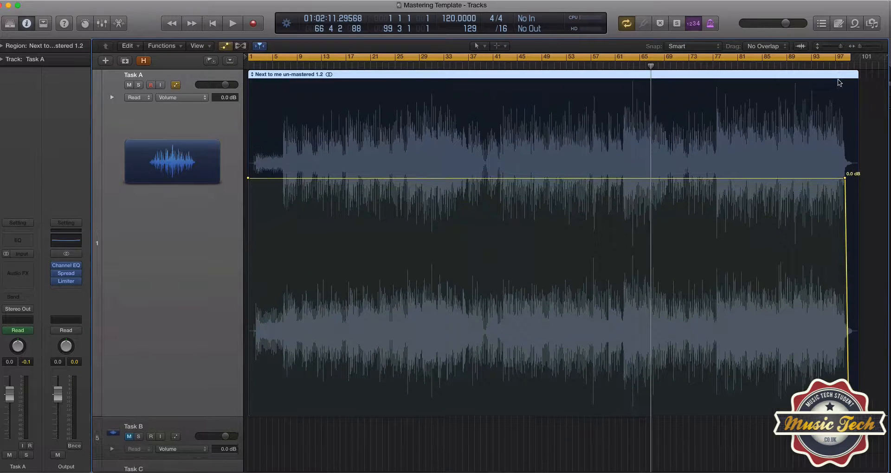
click(842, 66)
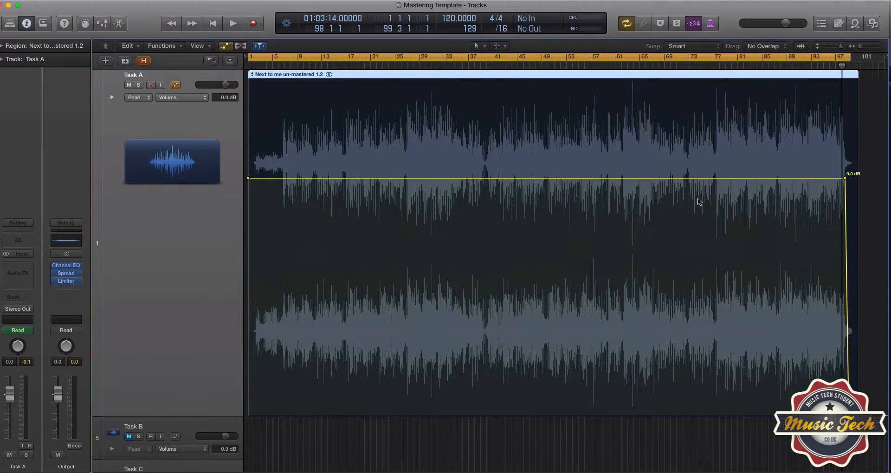
drag(859, 46, 868, 46)
scroll(795, 165, right, 15)
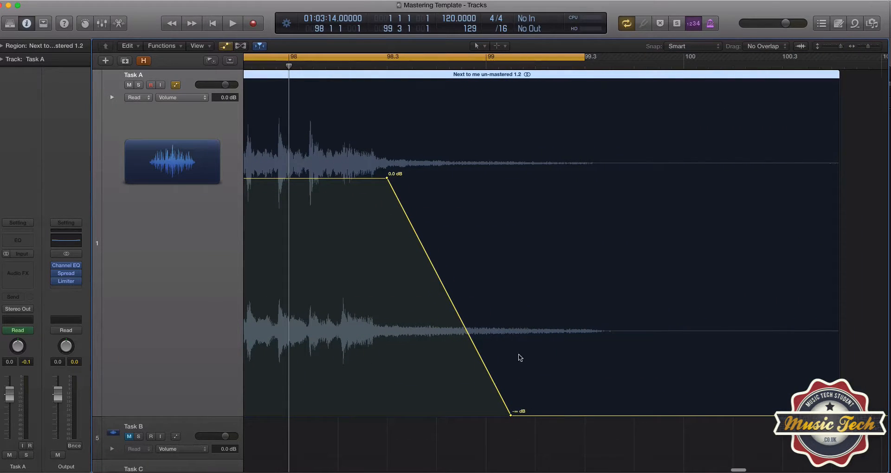
scroll(459, 327, left, 3)
scroll(457, 309, left, 1)
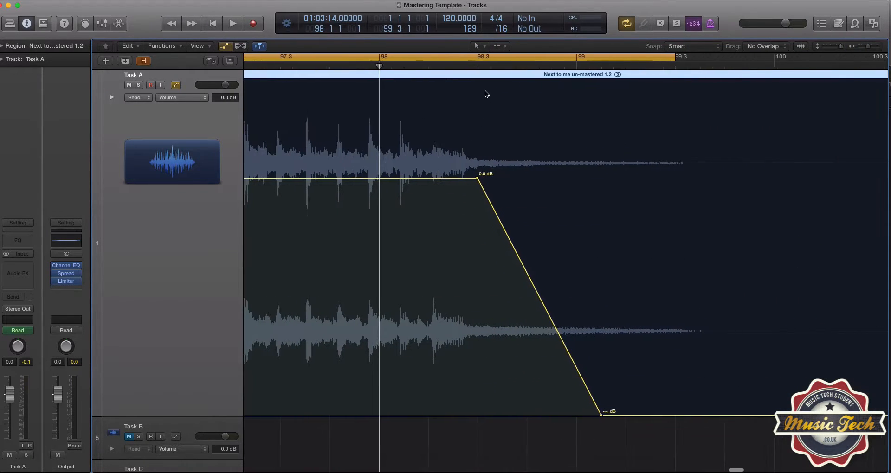
click(480, 66)
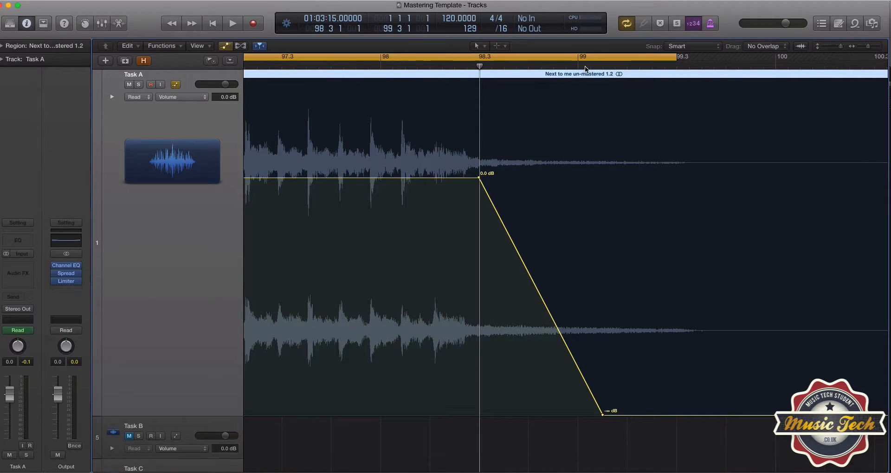
drag(584, 66, 600, 61)
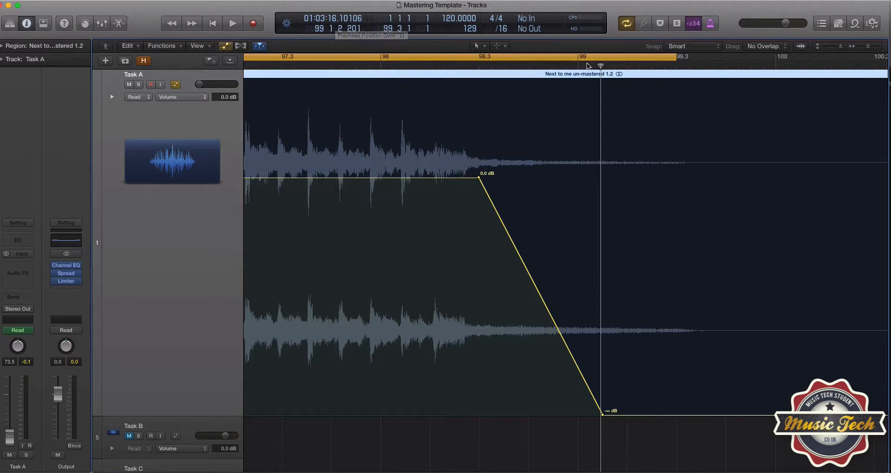
drag(600, 65, 675, 67)
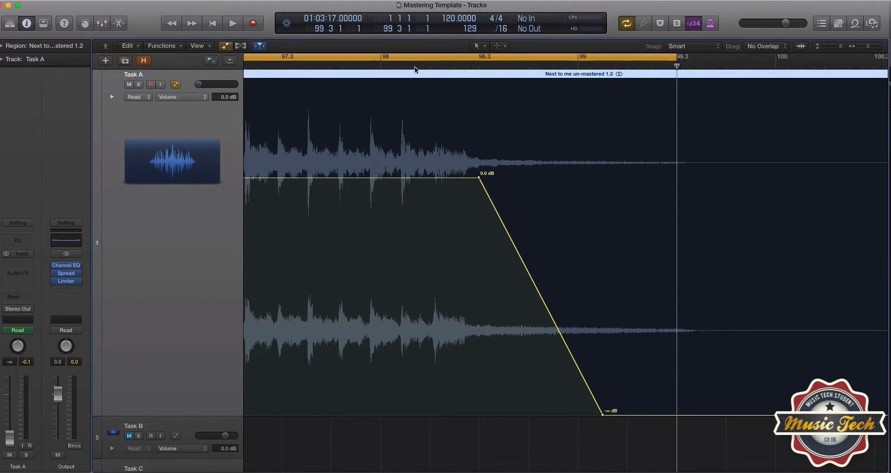
double_click(279, 68)
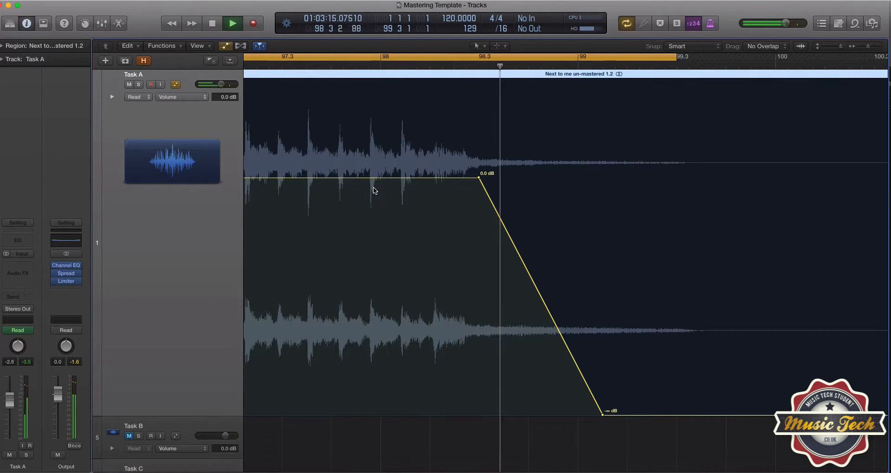
key(space)
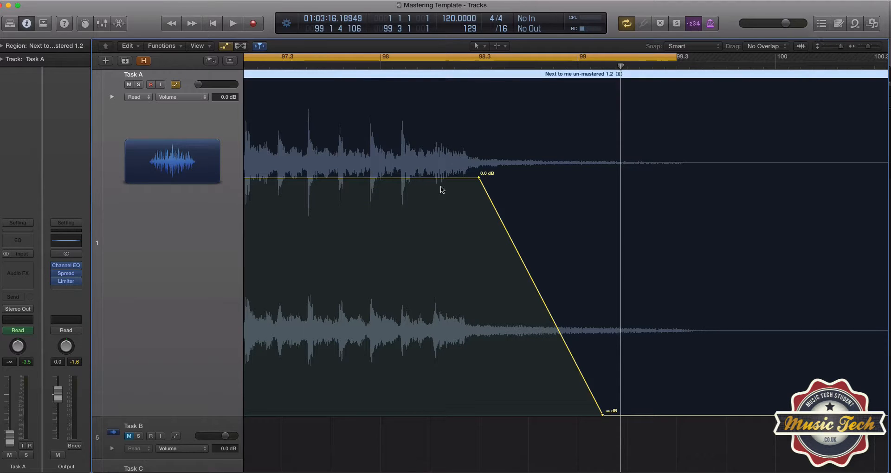
Hide the volume automation and zoom out to view the whole song region.
key(a)
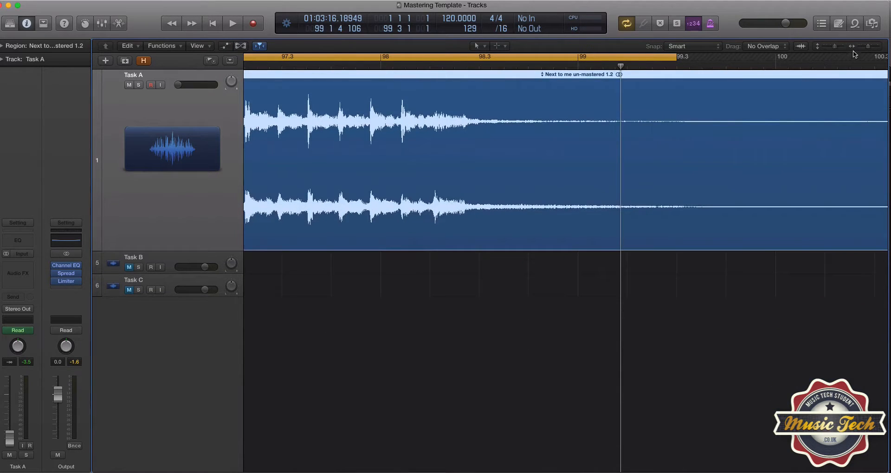
drag(869, 47, 859, 45)
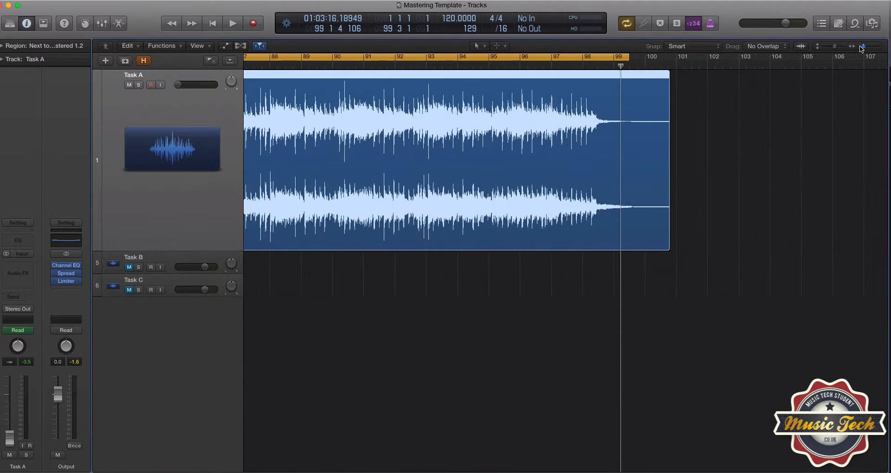
scroll(402, 246, left, 10)
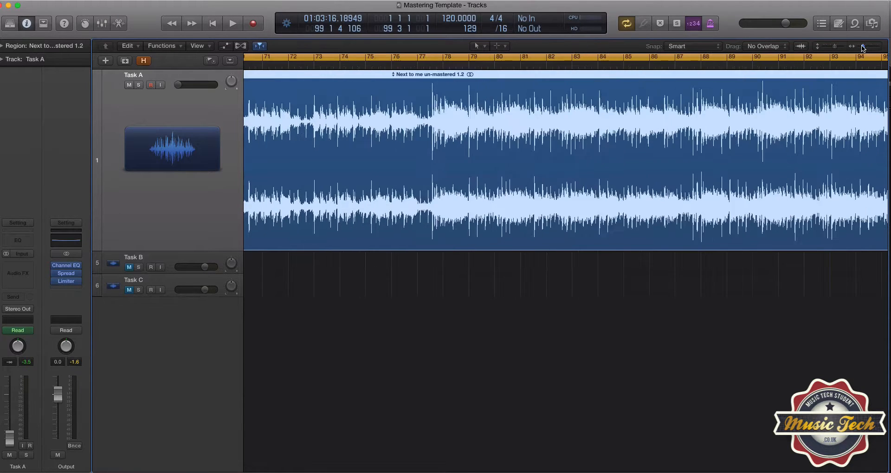
drag(864, 47, 860, 48)
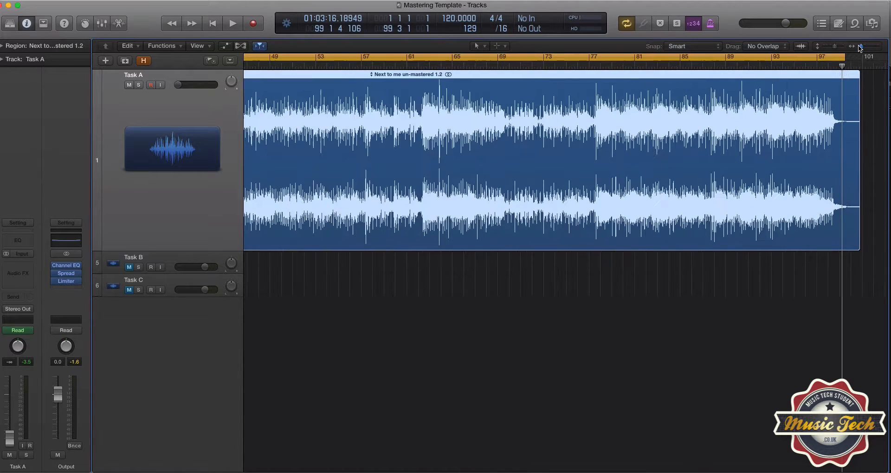
scroll(701, 122, left, 3)
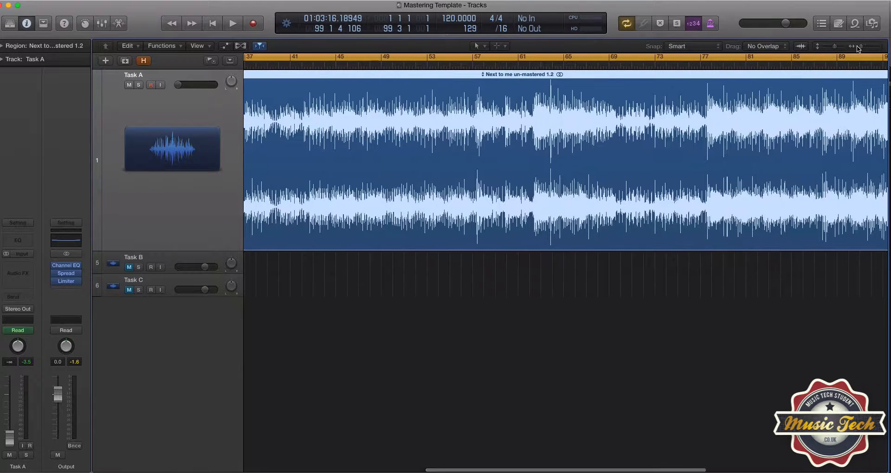
drag(861, 48, 861, 47)
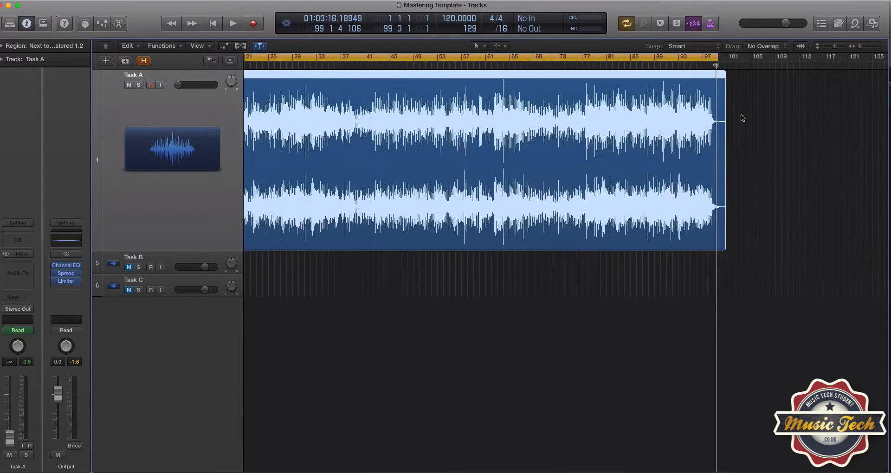
Reveal the hidden tracks and compare the unmastered region with the reference and the +2 dB and +6 dB mastered bounces.
scroll(722, 126, left, 4)
scroll(671, 137, left, 2)
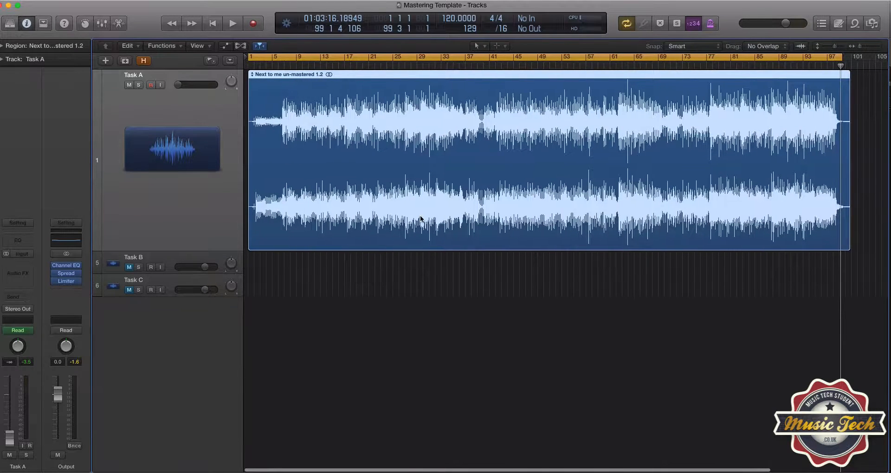
click(143, 61)
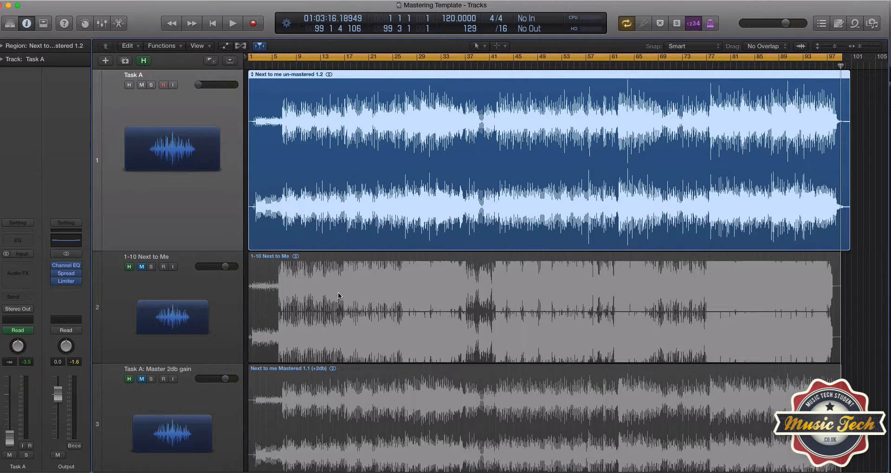
scroll(297, 272, down, 2)
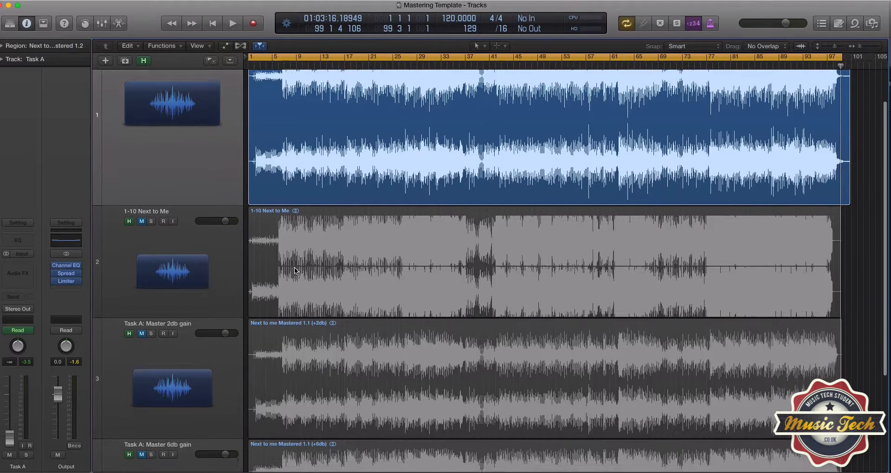
scroll(294, 271, up, 2)
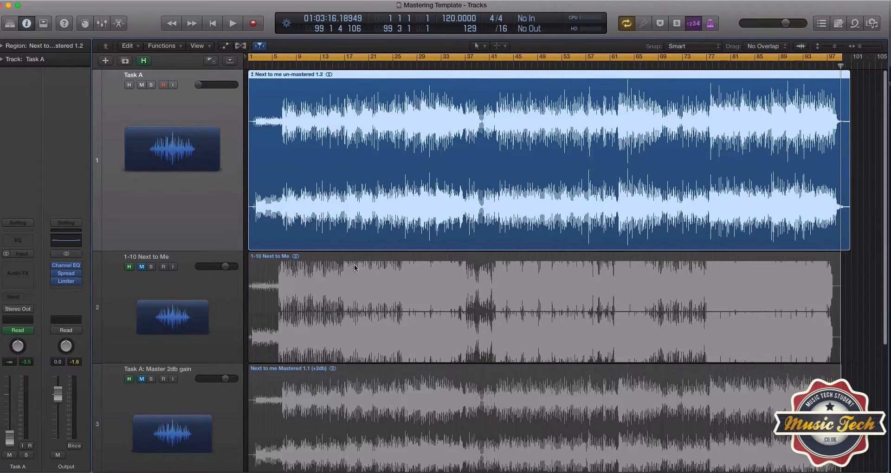
scroll(397, 395, down, 2)
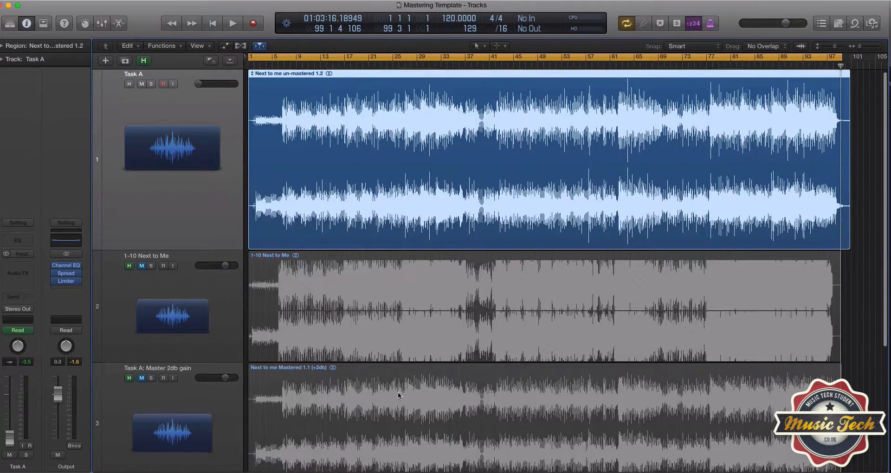
scroll(397, 395, down, 2)
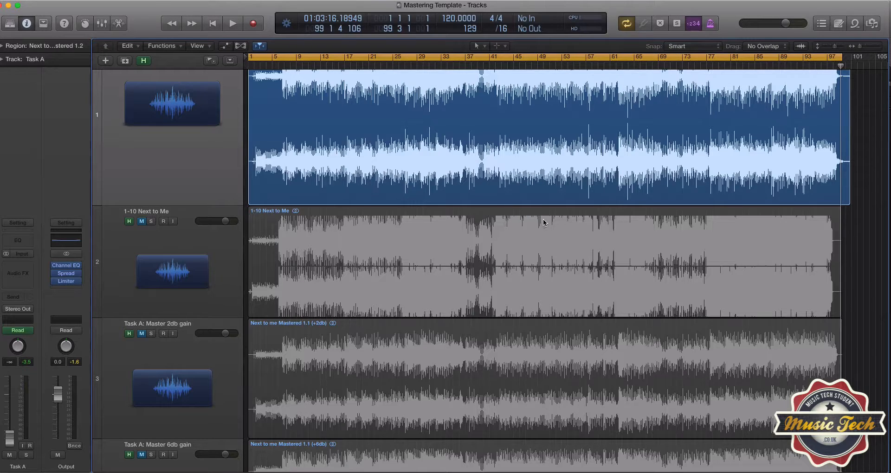
scroll(556, 226, down, 5)
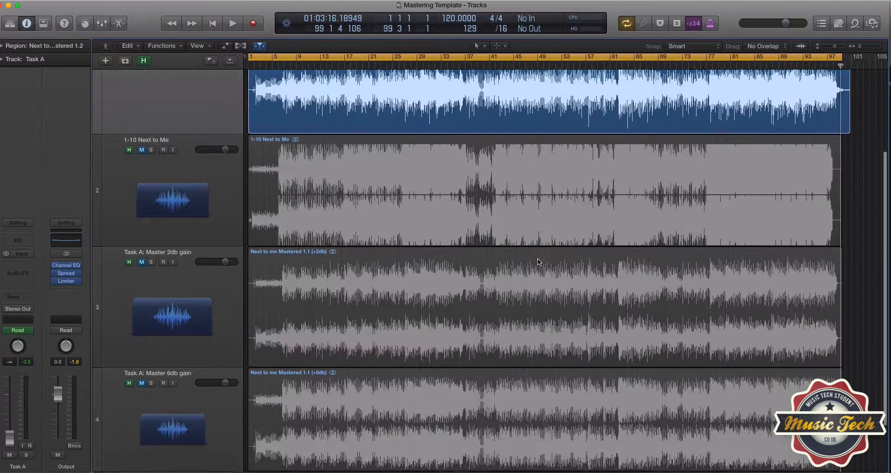
scroll(317, 392, down, 2)
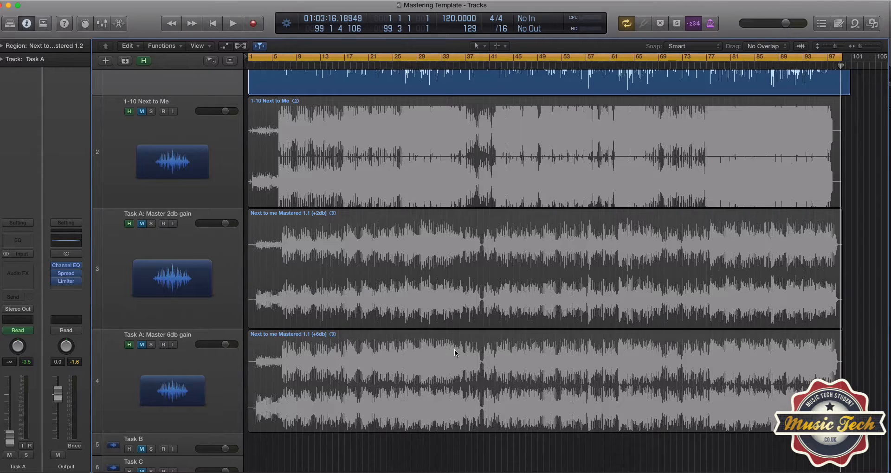
scroll(408, 290, up, 4)
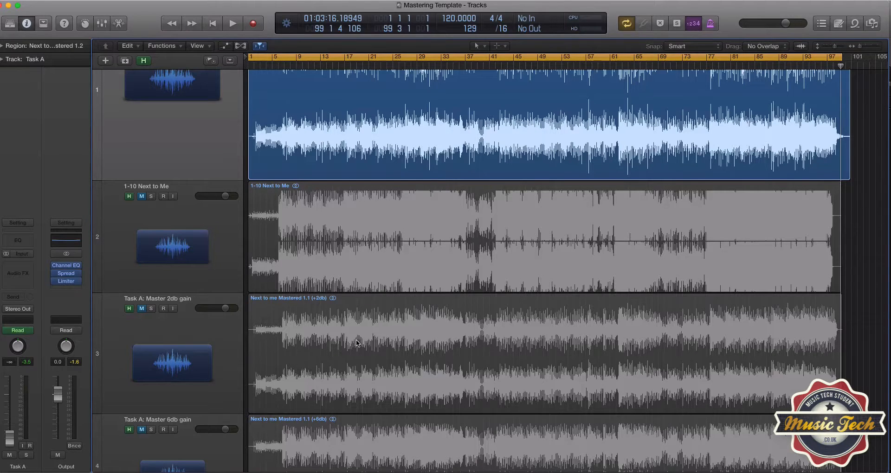
scroll(356, 340, down, 1)
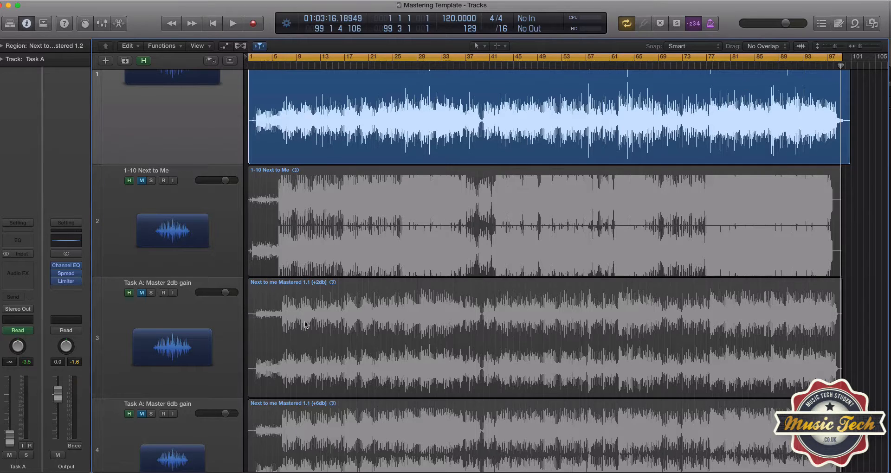
scroll(240, 239, up, 5)
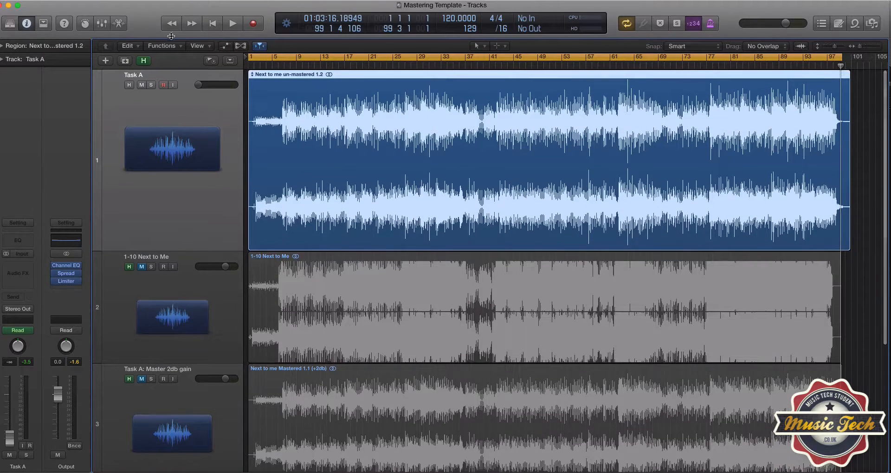
Hide the comparison tracks again, briefly muting and unmuting Task A.
click(146, 64)
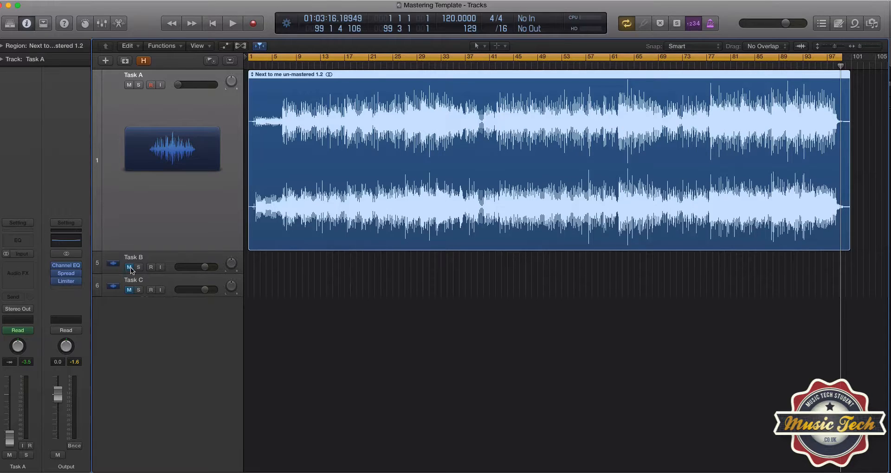
click(129, 85)
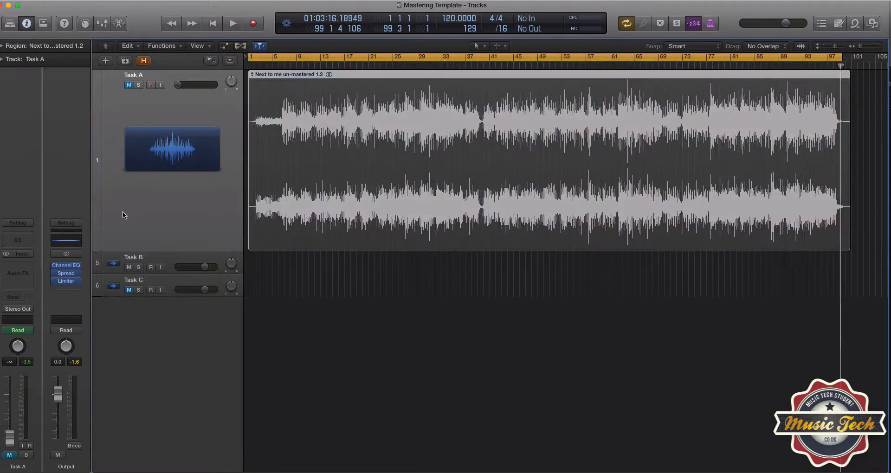
click(130, 268)
click(130, 85)
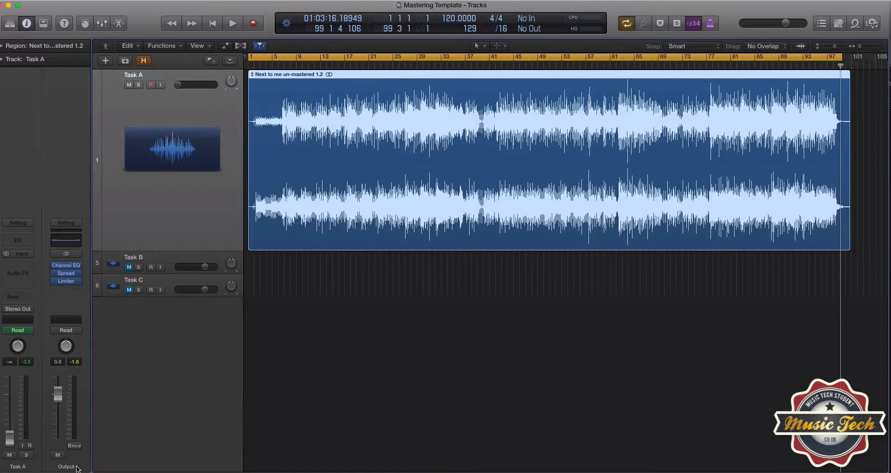
Open the Output's Bounce dialog, review the PCM file format, resolution and sample rate, and cancel at the save step.
click(74, 446)
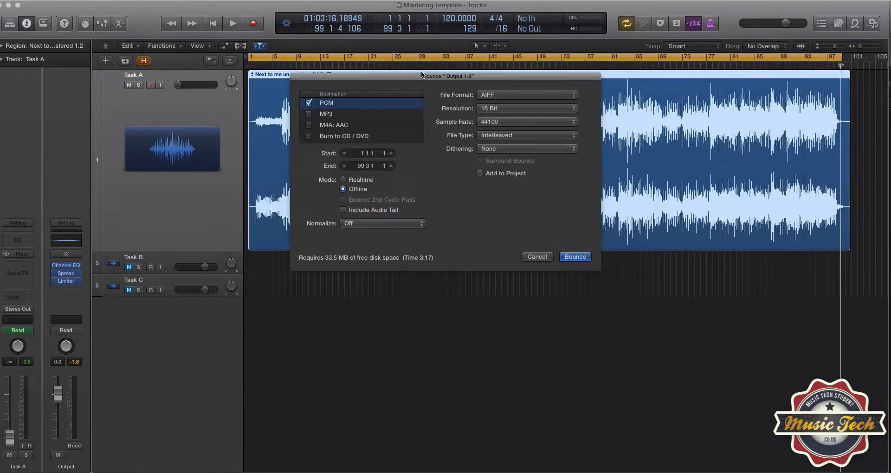
drag(416, 75, 417, 81)
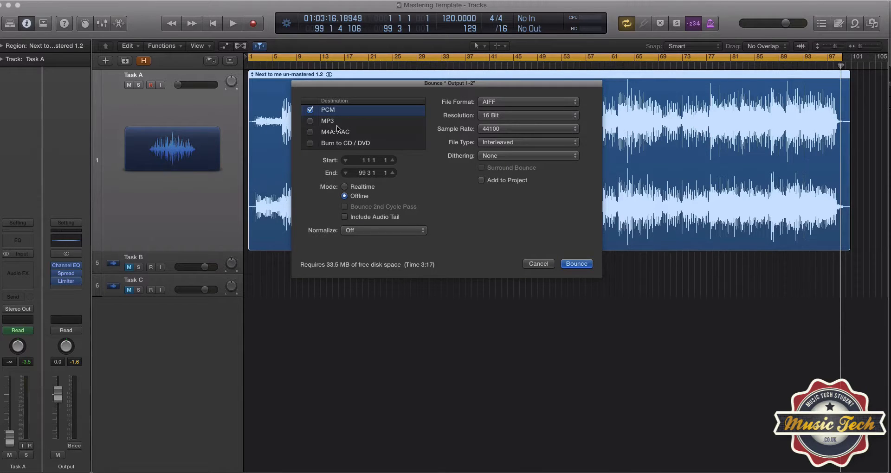
click(499, 103)
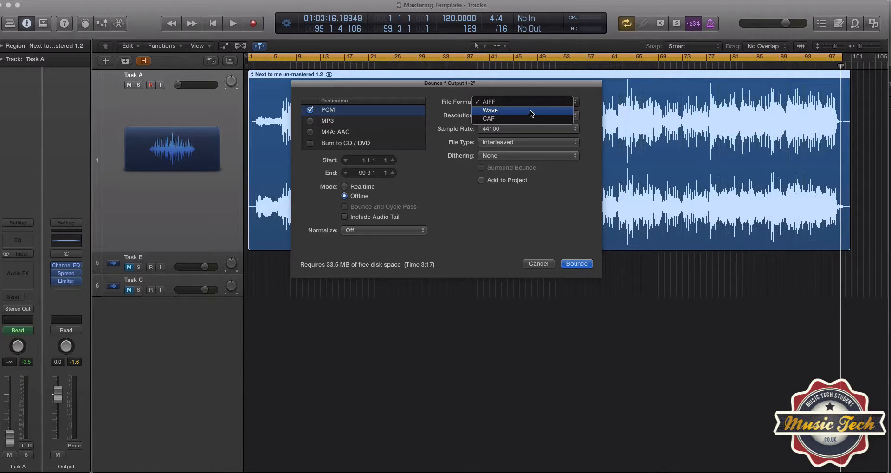
click(586, 101)
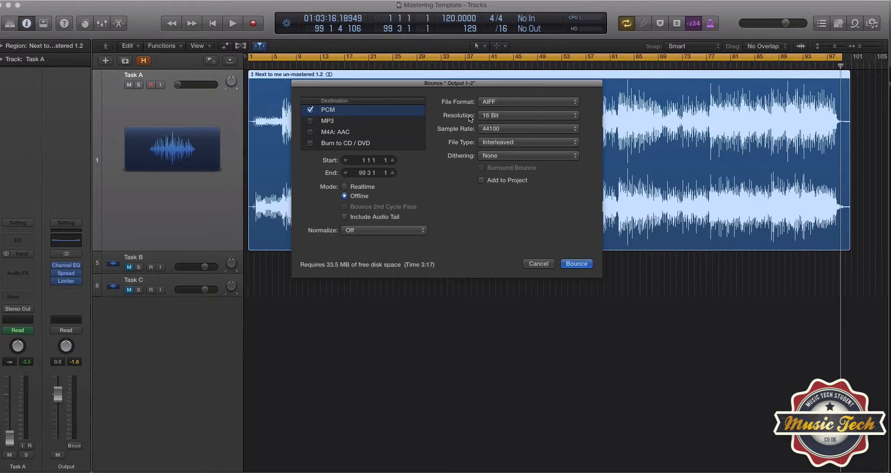
click(502, 115)
click(595, 116)
click(522, 130)
click(589, 127)
click(575, 264)
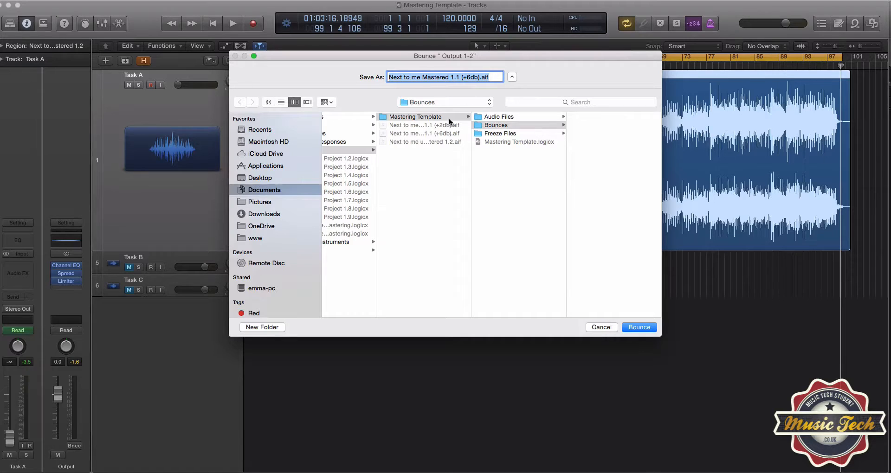
click(611, 326)
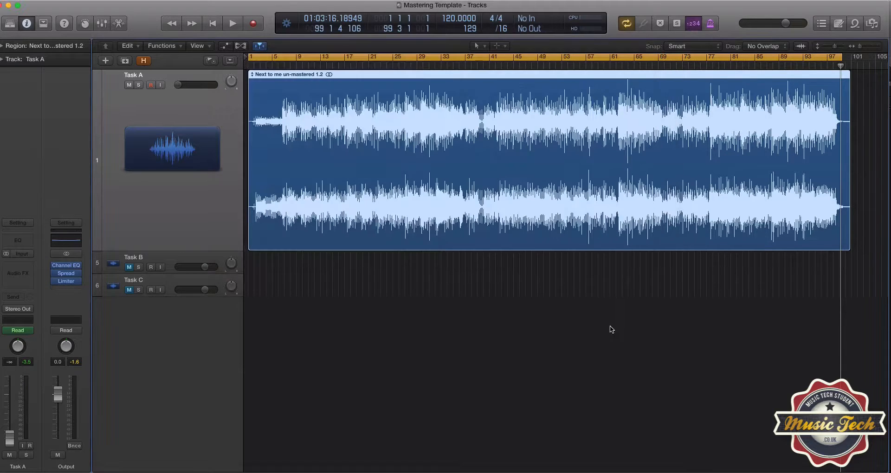